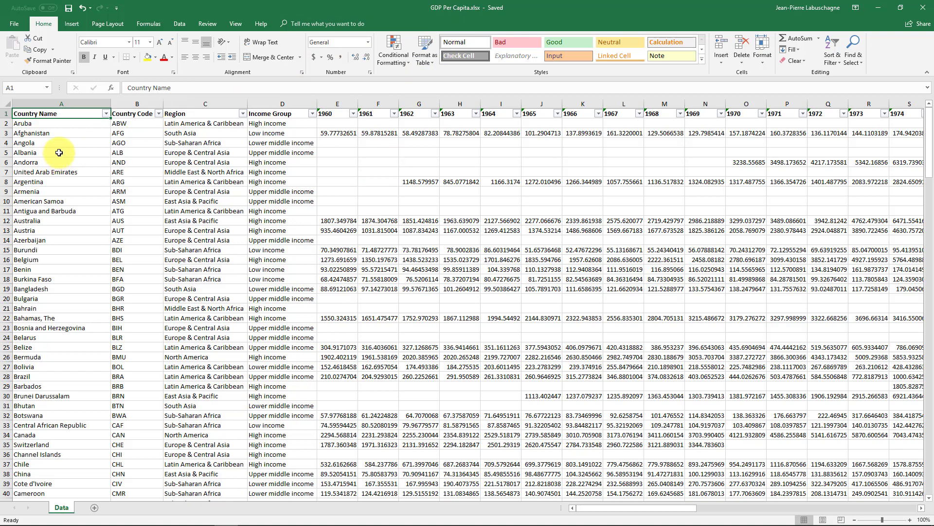
Step: Review the Country Name, Country Code, Region, Income Group and 1960 columns in Excel
{"action": "left_click", "coordinate": [43, 98]}
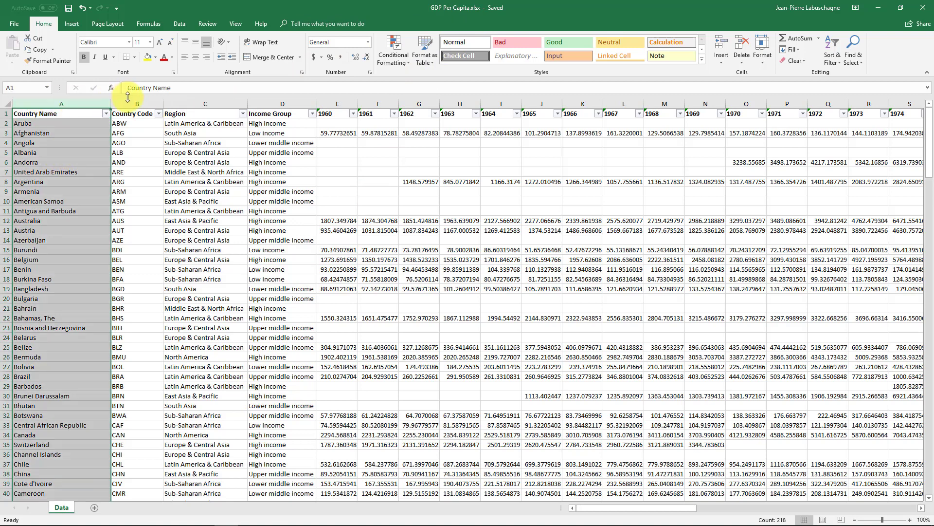
{"action": "left_click", "coordinate": [127, 99]}
{"action": "left_click", "coordinate": [188, 102]}
{"action": "left_click", "coordinate": [267, 100]}
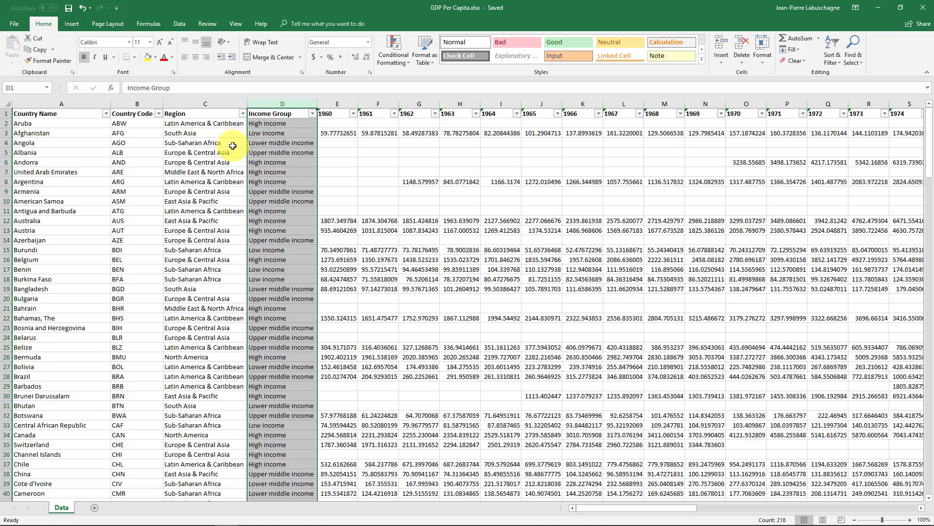
{"action": "left_click", "coordinate": [324, 151]}
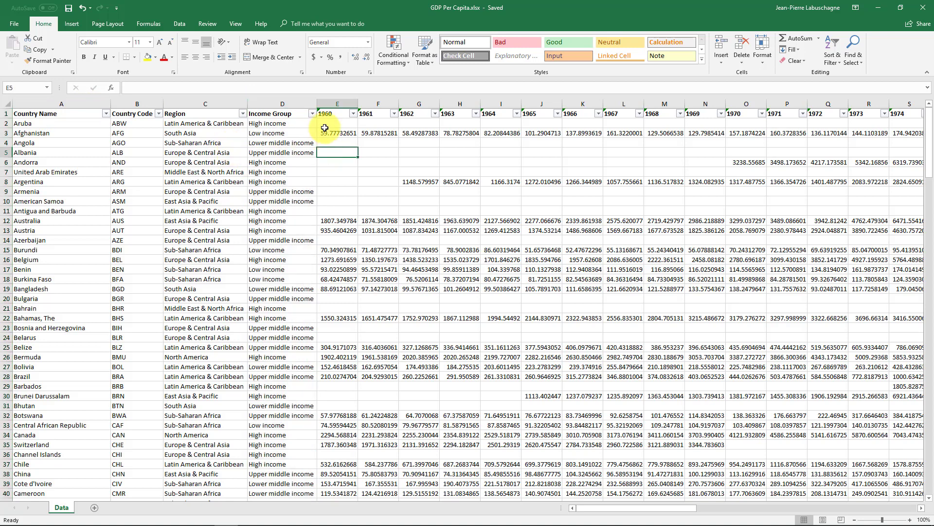
{"action": "left_click", "coordinate": [325, 129]}
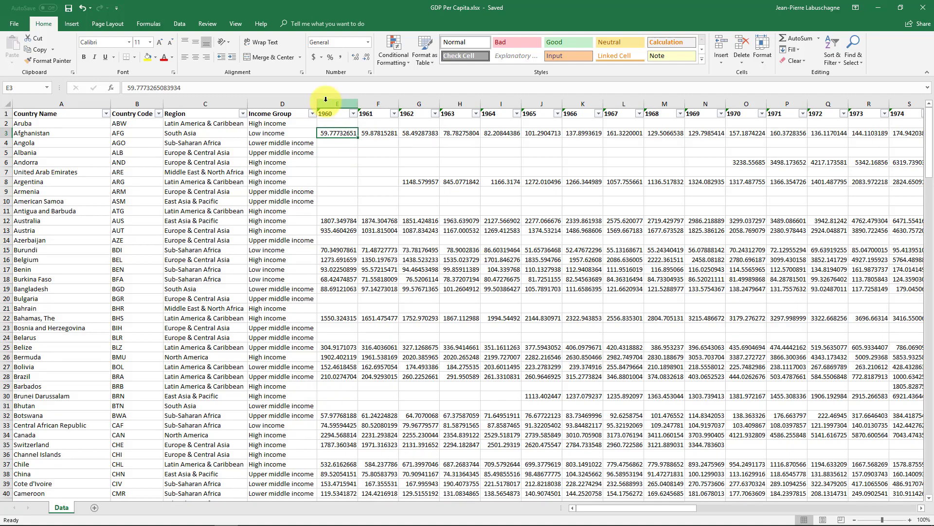
{"action": "left_click", "coordinate": [325, 103]}
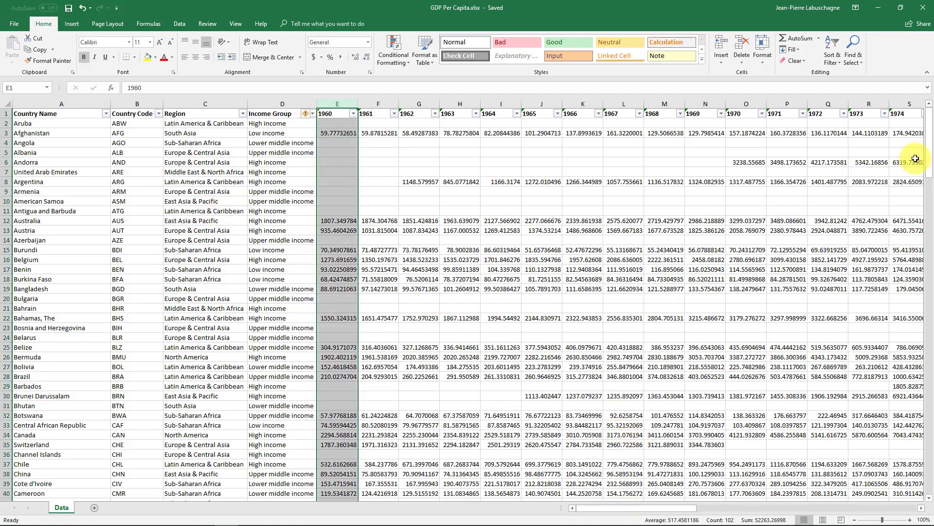
Step: Scroll across the spreadsheet, checking cell I5 and the Armenia row
{"action": "left_click_drag", "start_coordinate": [928, 149], "coordinate": [888, 161]}
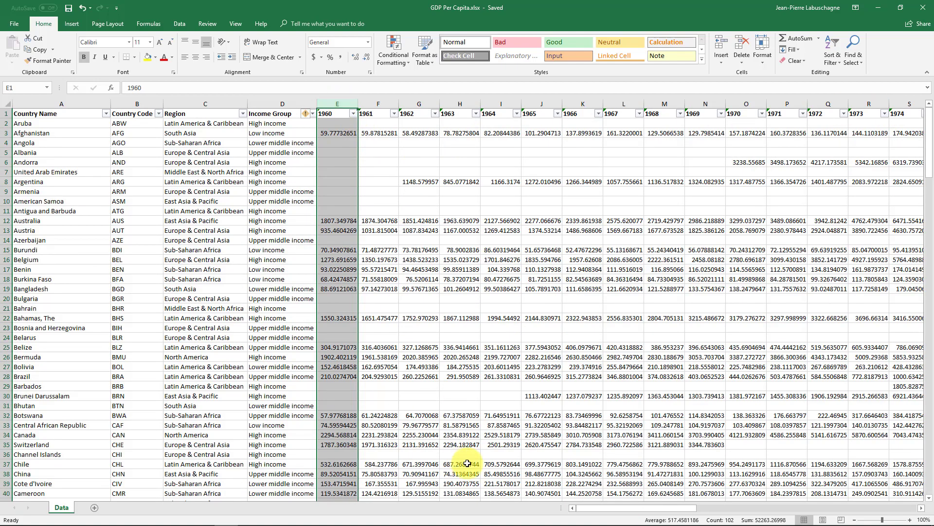
{"action": "left_click_drag", "start_coordinate": [647, 508], "coordinate": [271, 495]}
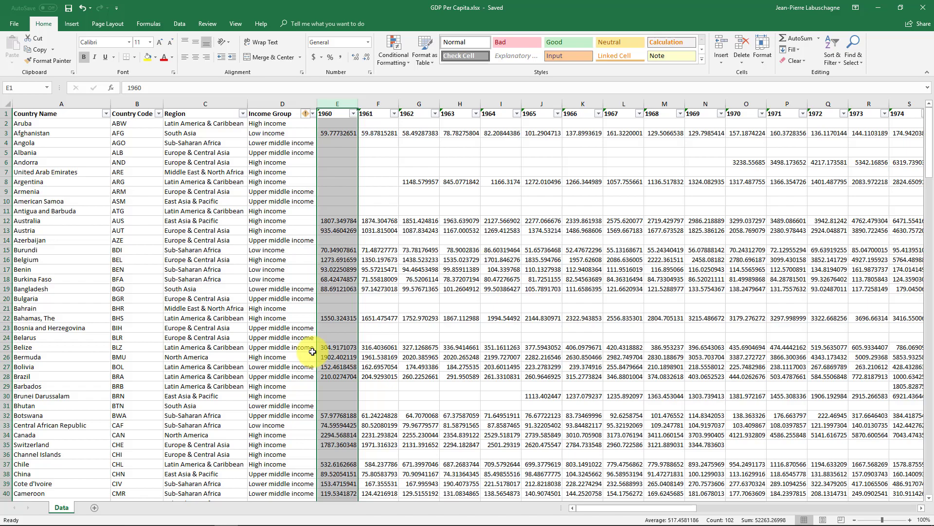
{"action": "left_click", "coordinate": [378, 152]}
{"action": "left_click", "coordinate": [486, 153]}
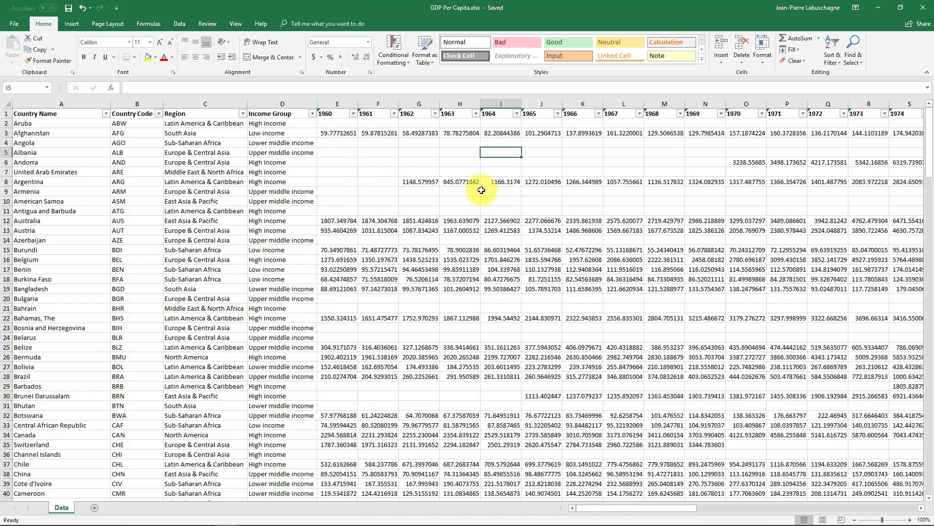
{"action": "left_click_drag", "start_coordinate": [679, 509], "coordinate": [521, 507]}
{"action": "left_click", "coordinate": [104, 192]}
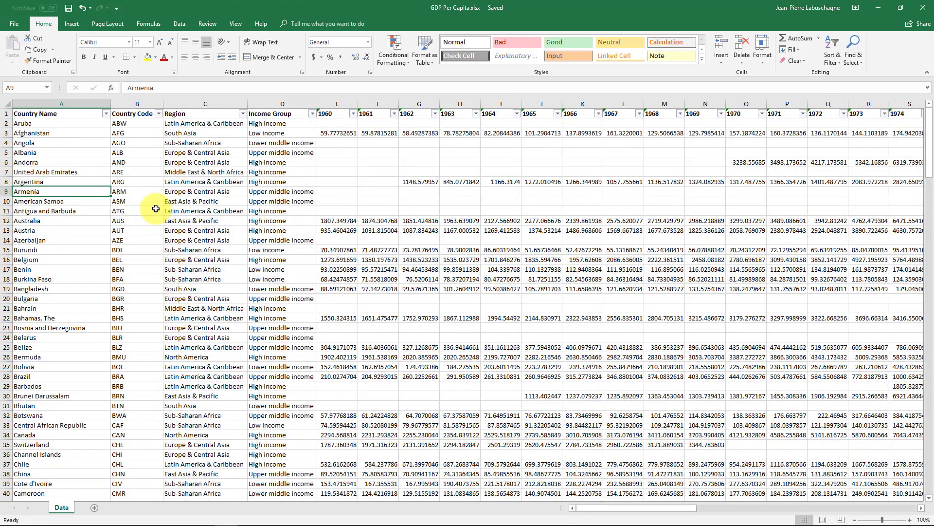
Step: In Tableau, connect to the GDP Per Capita.xlsx Excel workbook as the data source
{"action": "mouse_move", "coordinate": [254, 522]}
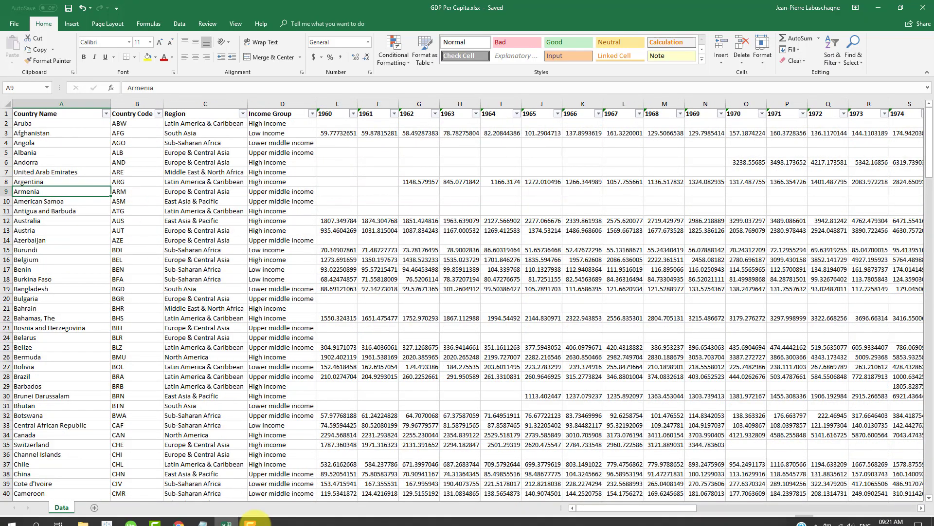
{"action": "left_click", "coordinate": [107, 515]}
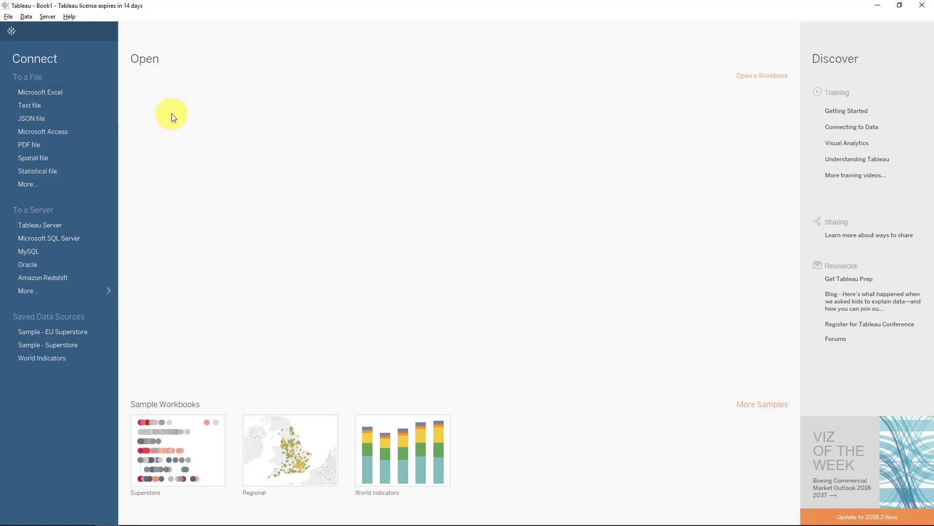
{"action": "left_click", "coordinate": [62, 94]}
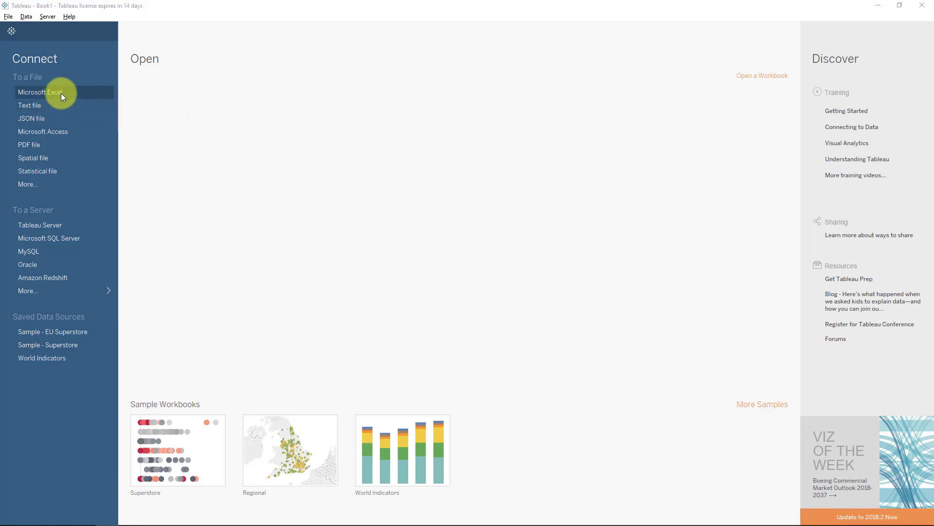
{"action": "left_click", "coordinate": [120, 79]}
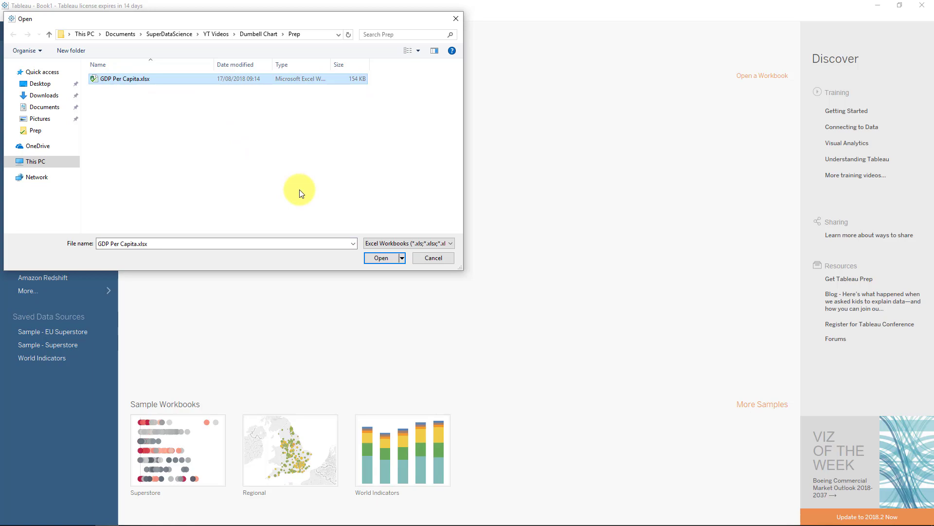
{"action": "left_click", "coordinate": [384, 258]}
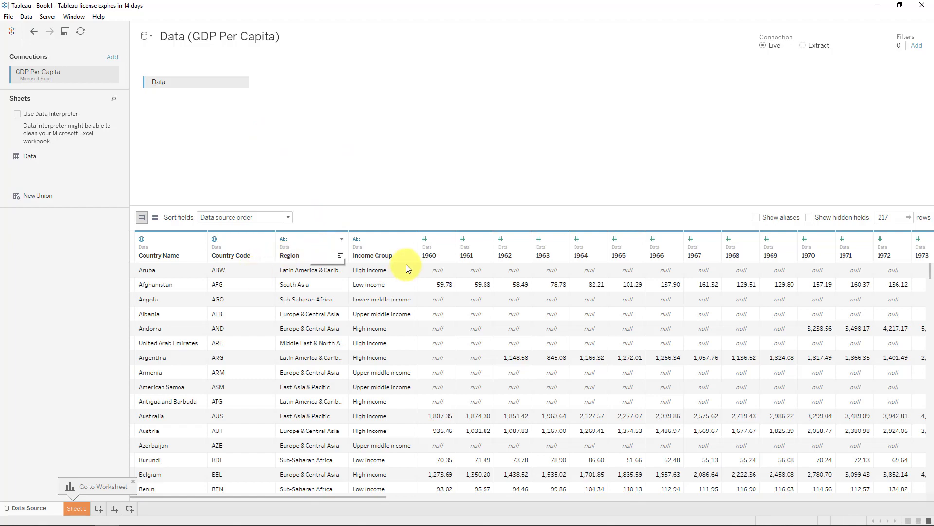
Step: Select the year columns 1960 through 2017 and pivot them into rows
{"action": "left_click", "coordinate": [431, 255]}
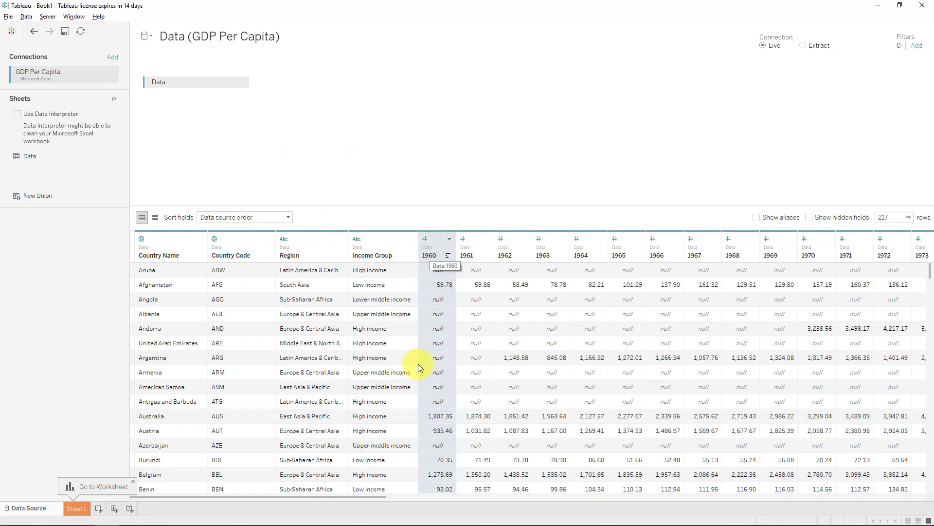
{"action": "left_click_drag", "start_coordinate": [360, 496], "coordinate": [929, 486]}
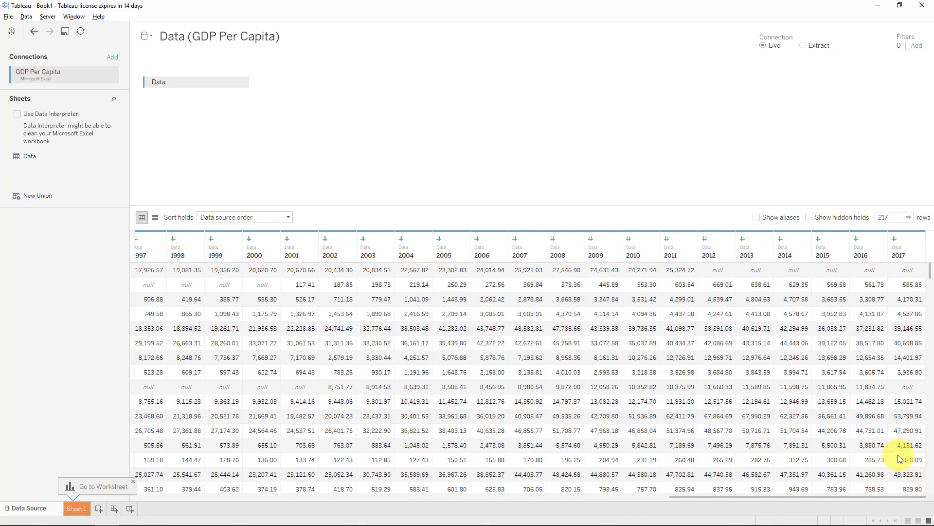
{"action": "left_click", "coordinate": [901, 249], "text": "shift"}
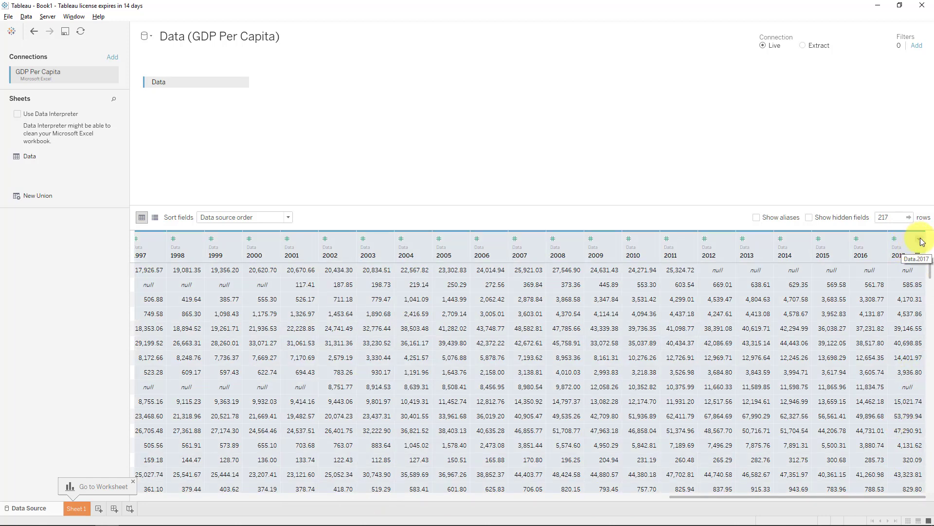
{"action": "left_click", "coordinate": [921, 241]}
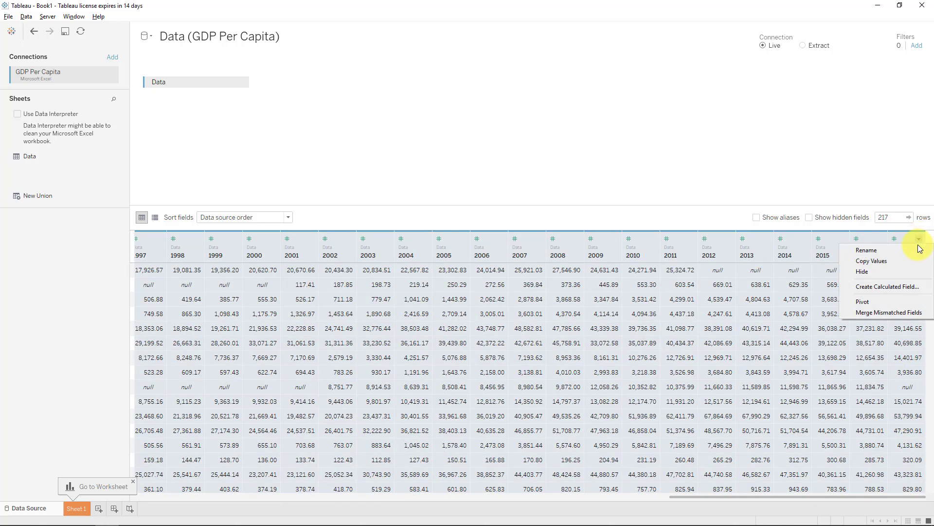
{"action": "left_click", "coordinate": [898, 299]}
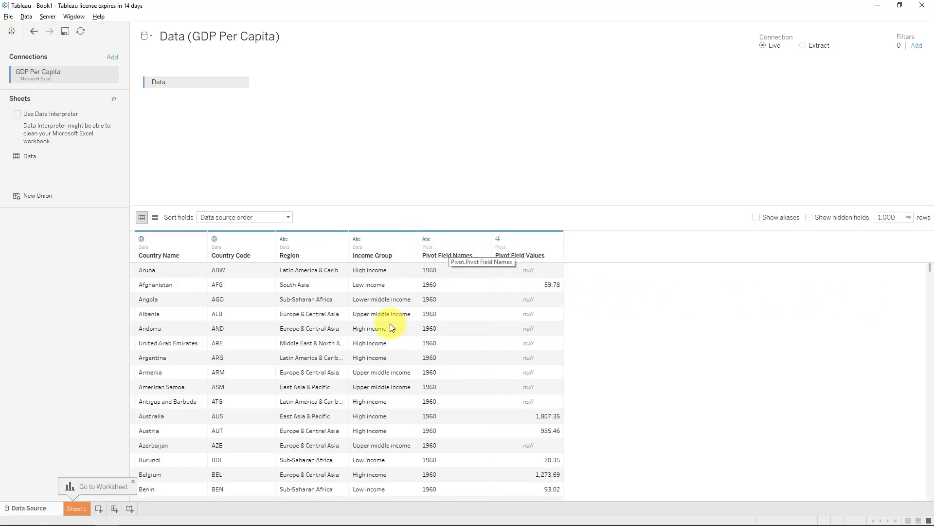
Step: Rename the pivot columns to Year and GDP per capita ($)
{"action": "double_click", "coordinate": [440, 255]}
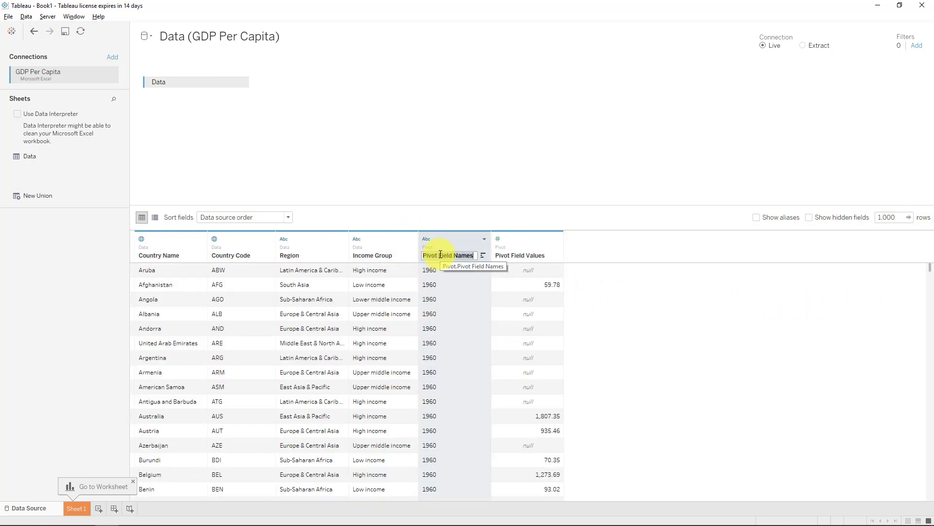
{"action": "type", "text": "Ya"}
{"action": "type", "text": "ar"}
{"action": "key", "text": "Return"}
{"action": "double_click", "coordinate": [475, 254]}
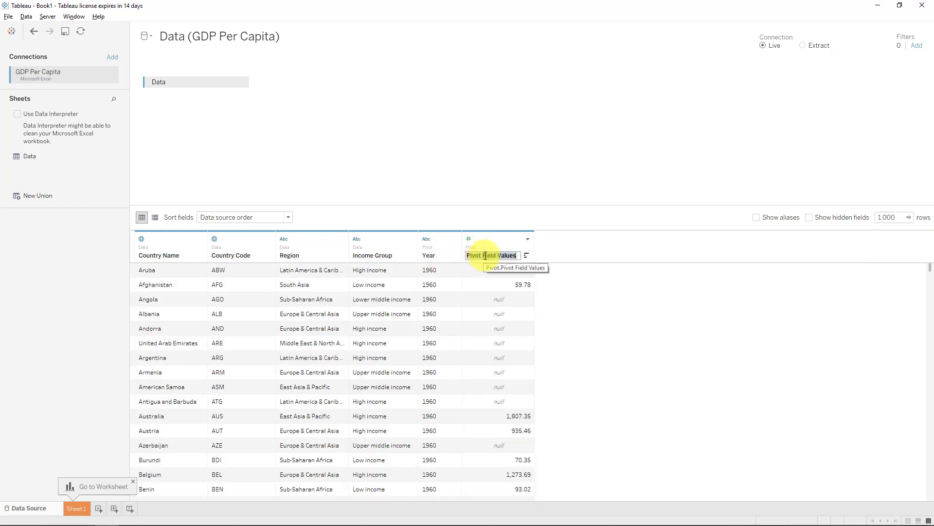
{"action": "type", "text": "GDP per capita ($"}
{"action": "key", "text": "Return"}
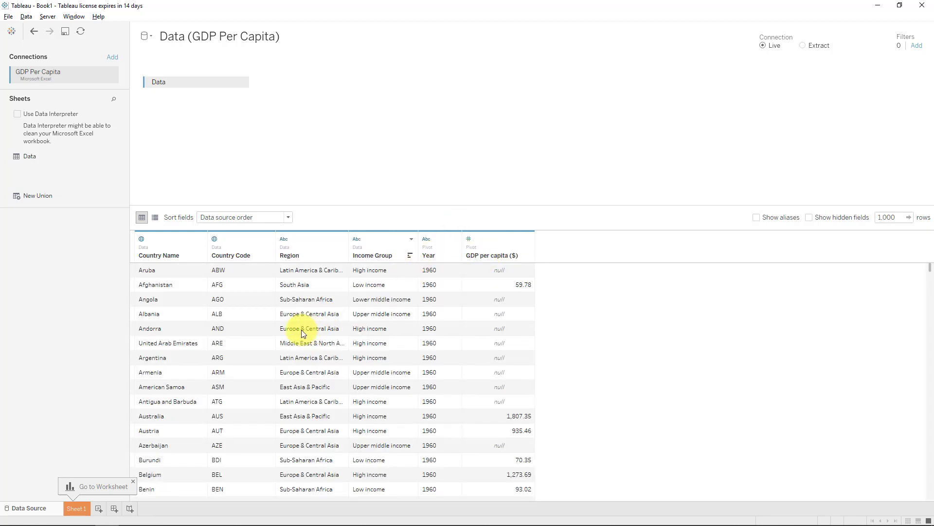
Step: On Sheet 1, put GDP per capita ($) on Columns and Country Name on Rows
{"action": "left_click", "coordinate": [76, 508]}
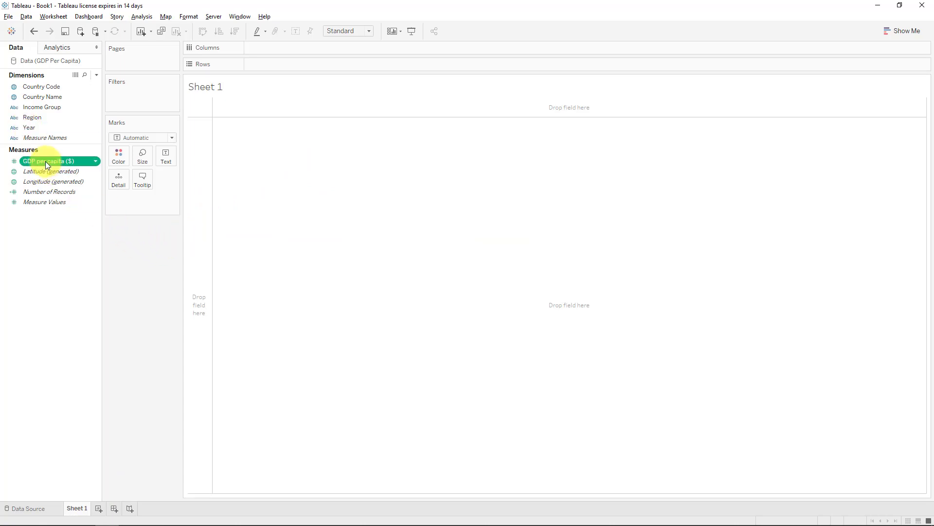
{"action": "left_click_drag", "start_coordinate": [45, 161], "coordinate": [273, 48]}
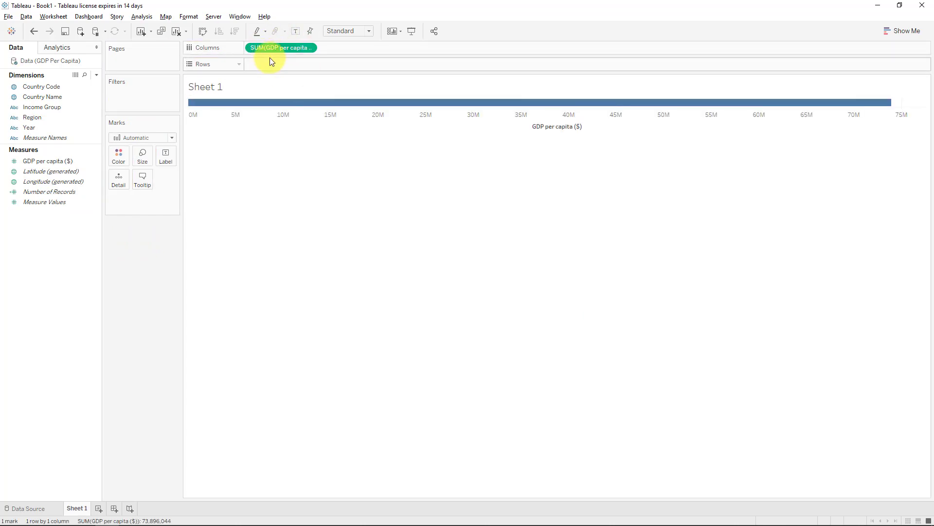
{"action": "left_click", "coordinate": [56, 97]}
{"action": "left_click_drag", "start_coordinate": [57, 95], "coordinate": [284, 64]}
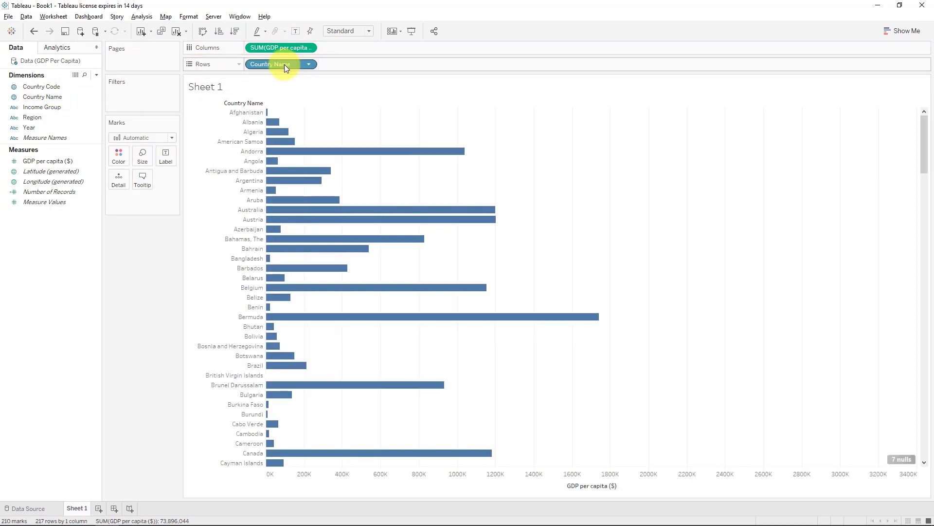
Step: Change the mark type from bars to Circle
{"action": "left_click", "coordinate": [174, 139]}
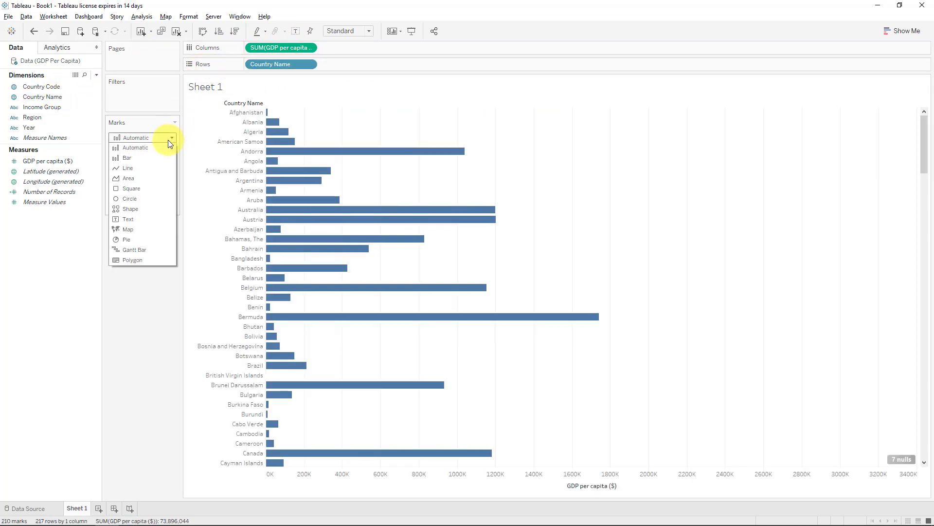
{"action": "left_click", "coordinate": [152, 197]}
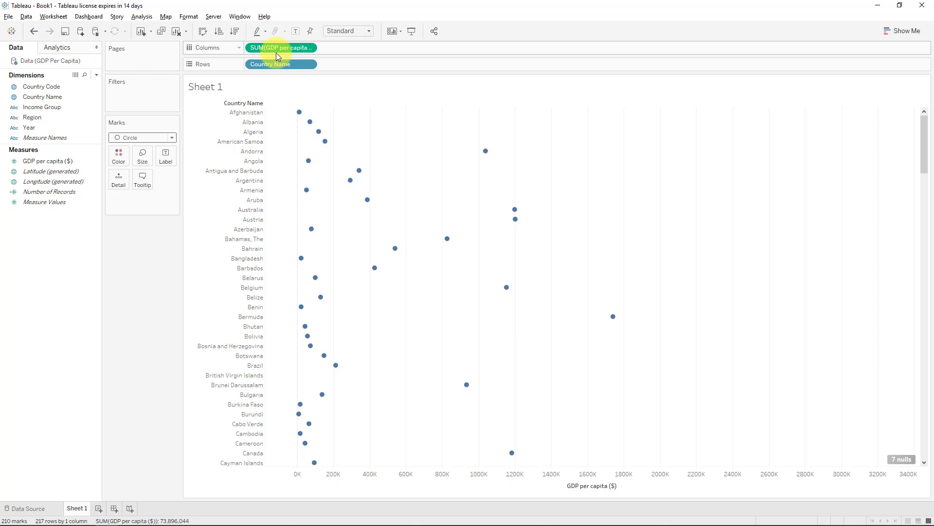
{"action": "mouse_move", "coordinate": [309, 124]}
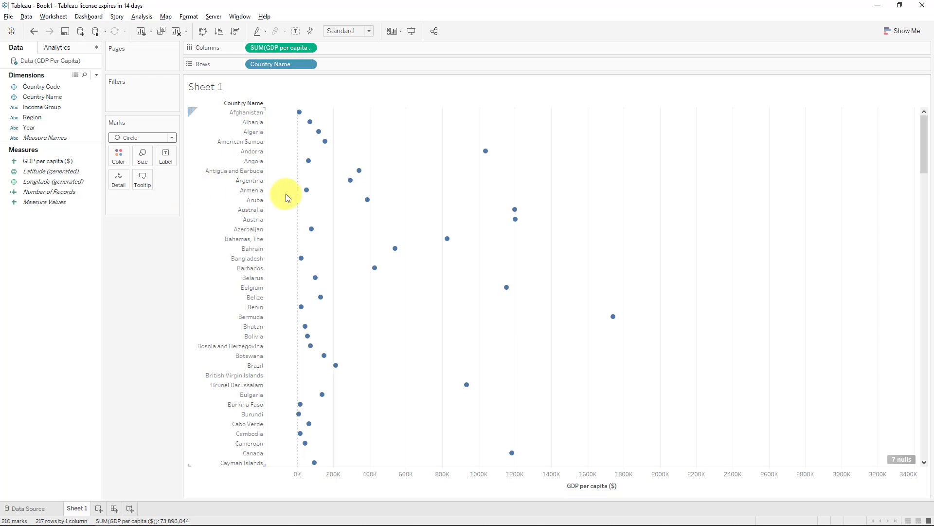
Step: Make Year a Date field and add it to Detail, giving one dot per country per year
{"action": "left_click", "coordinate": [15, 129]}
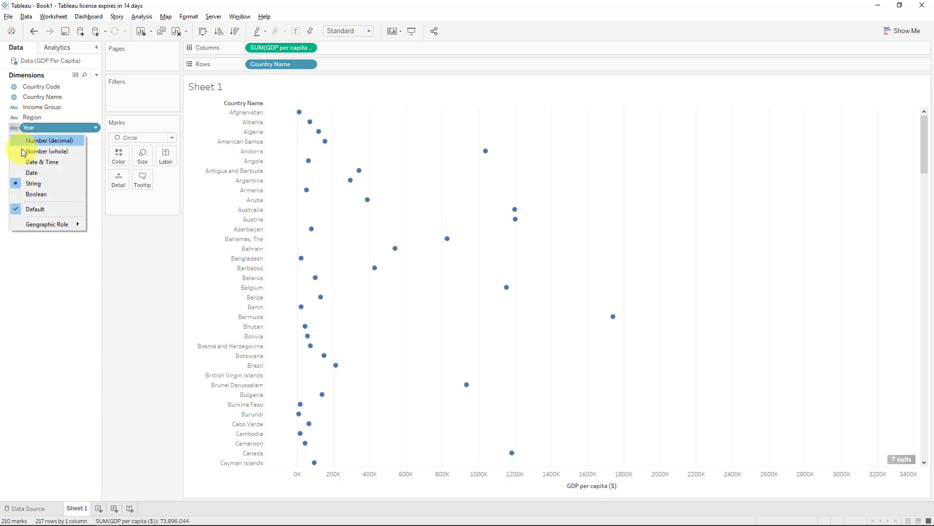
{"action": "left_click", "coordinate": [43, 173]}
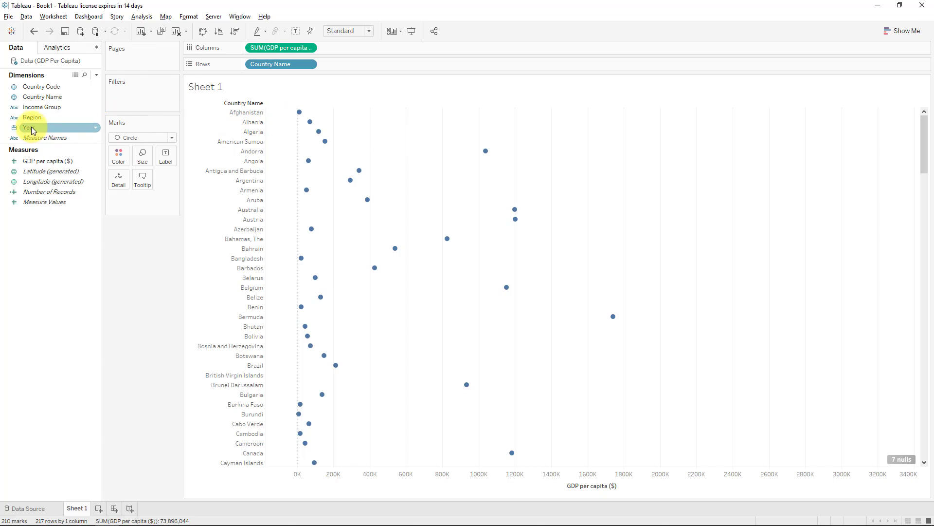
{"action": "mouse_move", "coordinate": [32, 129]}
{"action": "left_mouse_down"}
{"action": "mouse_move", "coordinate": [119, 172]}
{"action": "mouse_move", "coordinate": [121, 185]}
{"action": "left_mouse_up"}
{"action": "mouse_move", "coordinate": [304, 209]}
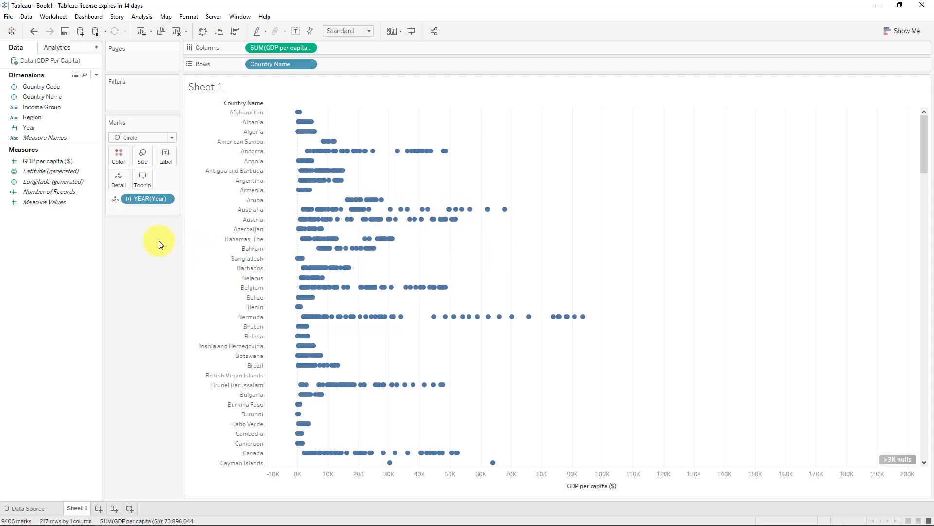
Step: Add a Year filter by whole years that keeps only 2007 and 2017
{"action": "left_click_drag", "start_coordinate": [30, 127], "coordinate": [144, 99]}
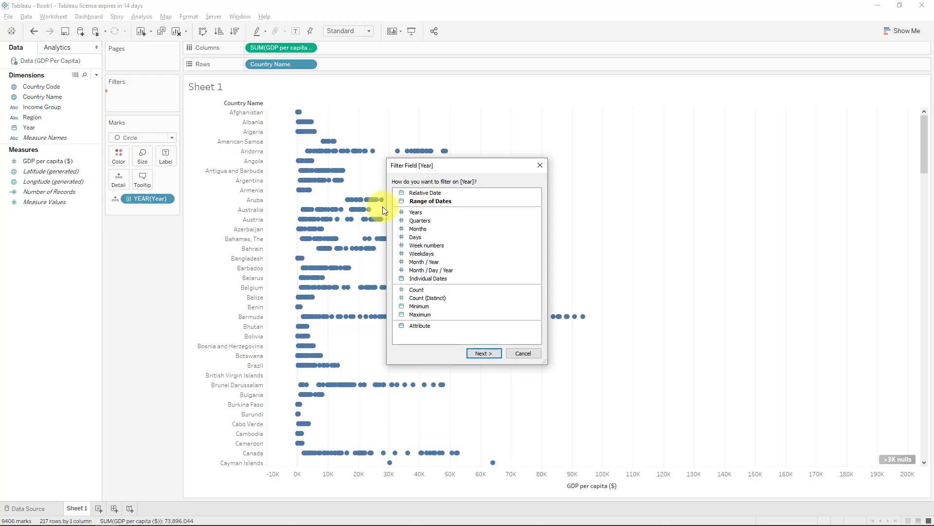
{"action": "left_click", "coordinate": [415, 212]}
{"action": "left_click", "coordinate": [482, 353]}
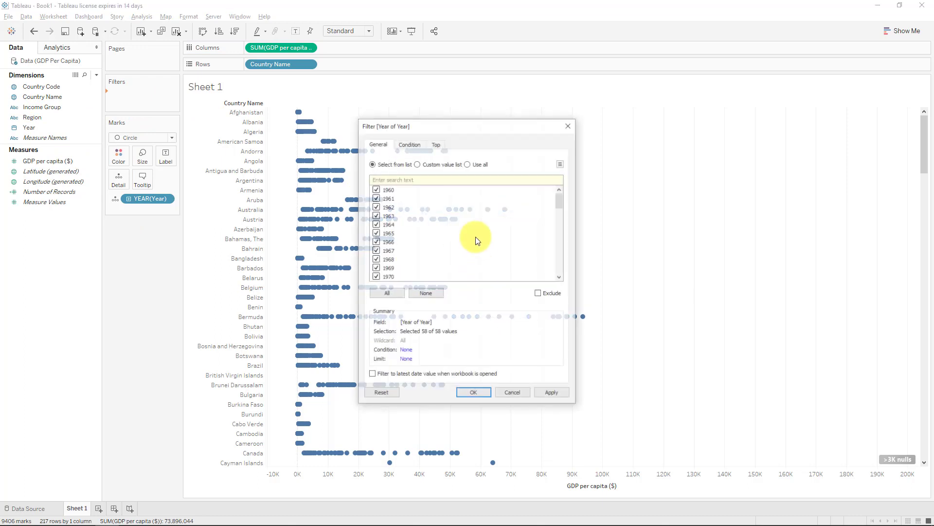
{"action": "left_click", "coordinate": [426, 292]}
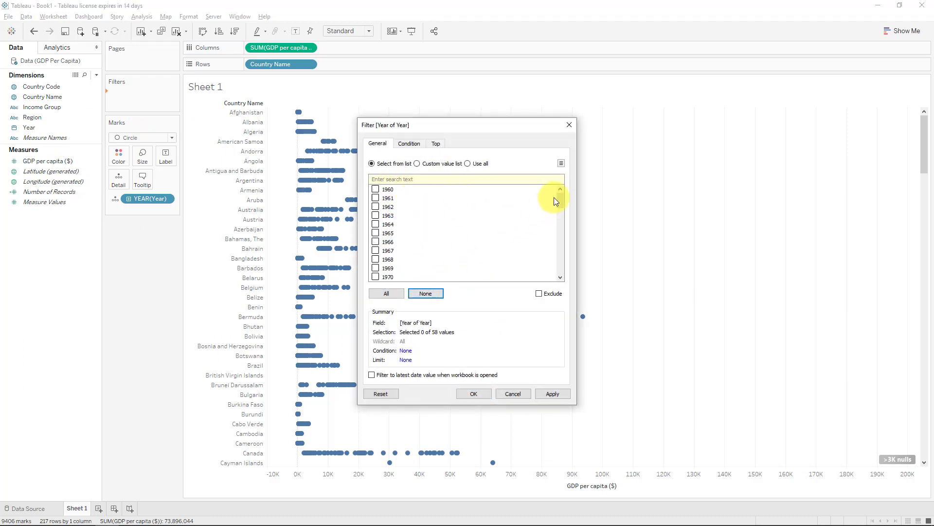
{"action": "left_click_drag", "start_coordinate": [555, 200], "coordinate": [557, 279]}
{"action": "left_click", "coordinate": [376, 189]}
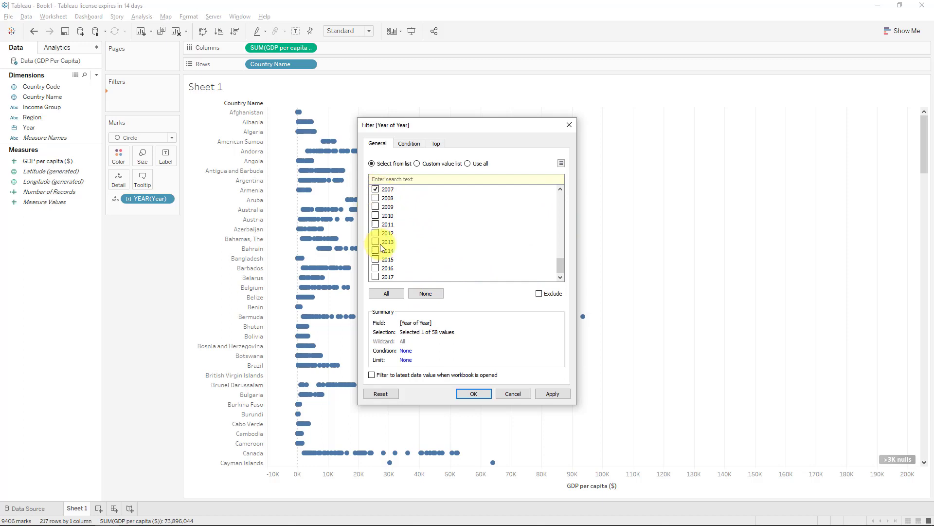
{"action": "left_click", "coordinate": [376, 277]}
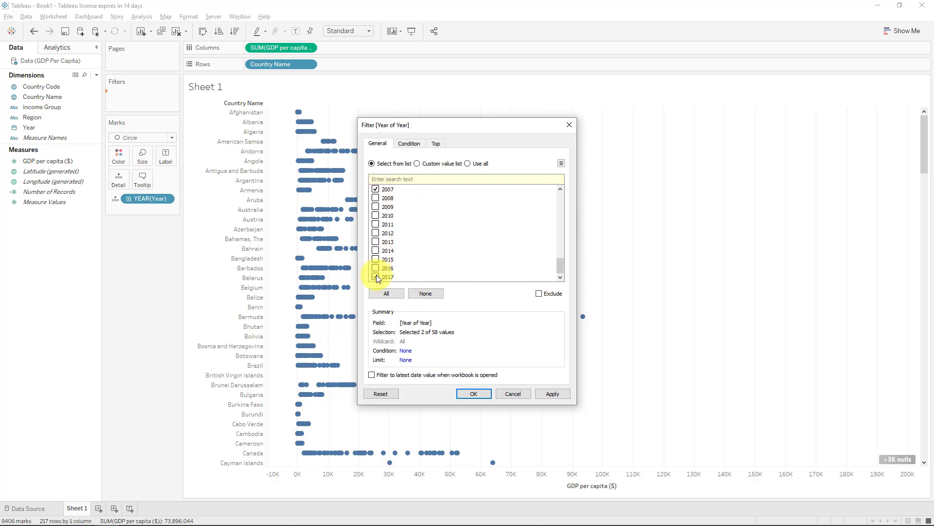
{"action": "left_click", "coordinate": [549, 395]}
{"action": "left_click", "coordinate": [473, 393]}
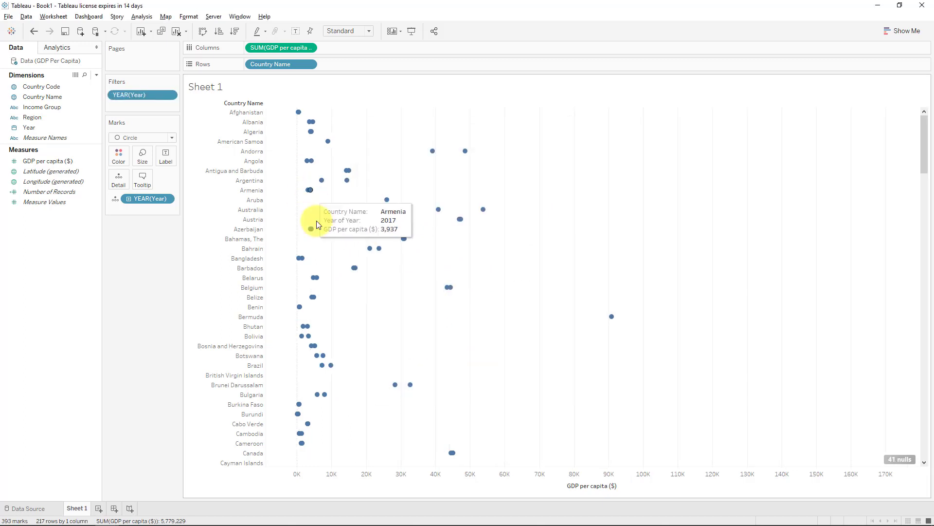
Step: Move YEAR(Year) from Detail to Color and dock the year legend under the Marks card
{"action": "left_click", "coordinate": [70, 190]}
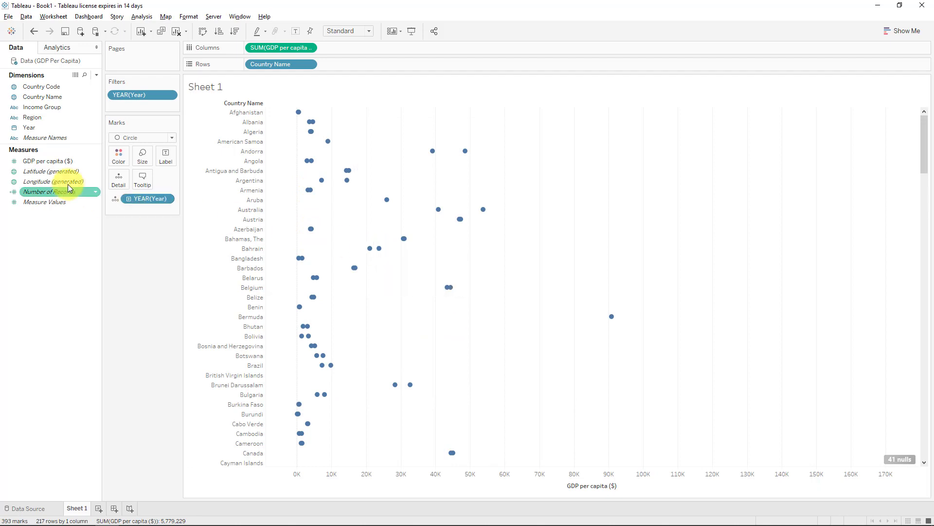
{"action": "left_click_drag", "start_coordinate": [144, 200], "coordinate": [119, 156]}
{"action": "left_click_drag", "start_coordinate": [876, 82], "coordinate": [170, 230]}
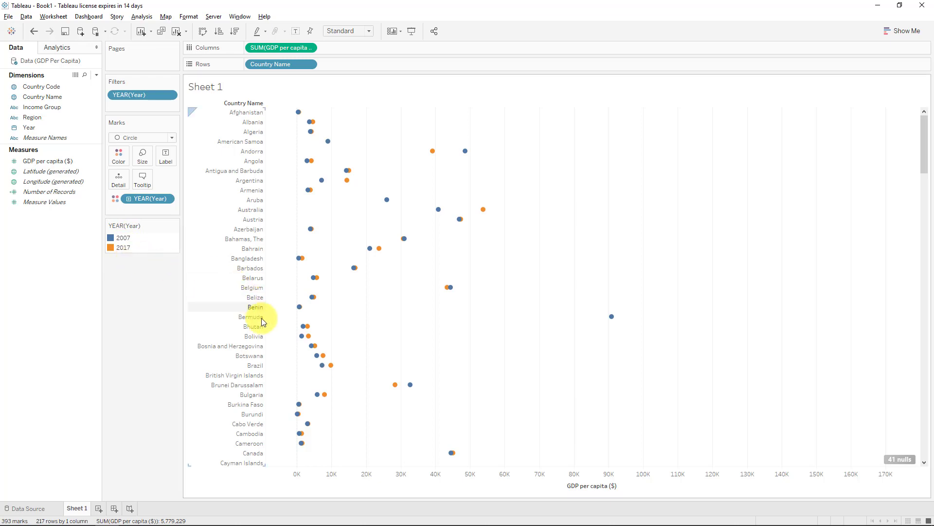
{"action": "mouse_move", "coordinate": [323, 349]}
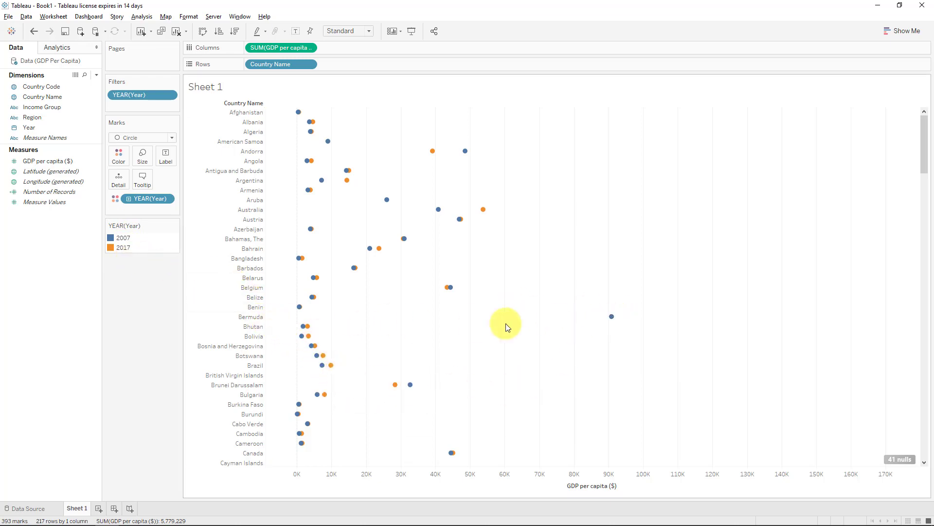
{"action": "mouse_move", "coordinate": [611, 322]}
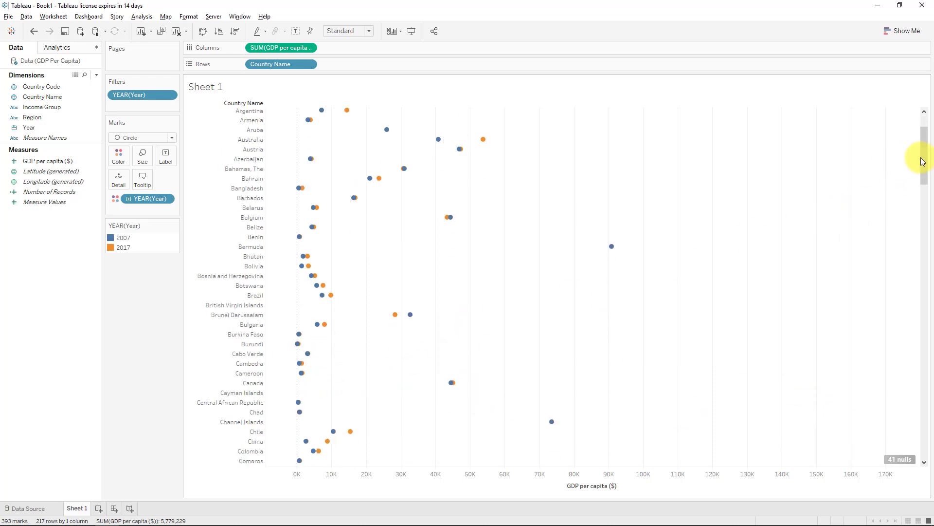
{"action": "left_click_drag", "start_coordinate": [924, 156], "coordinate": [920, 121]}
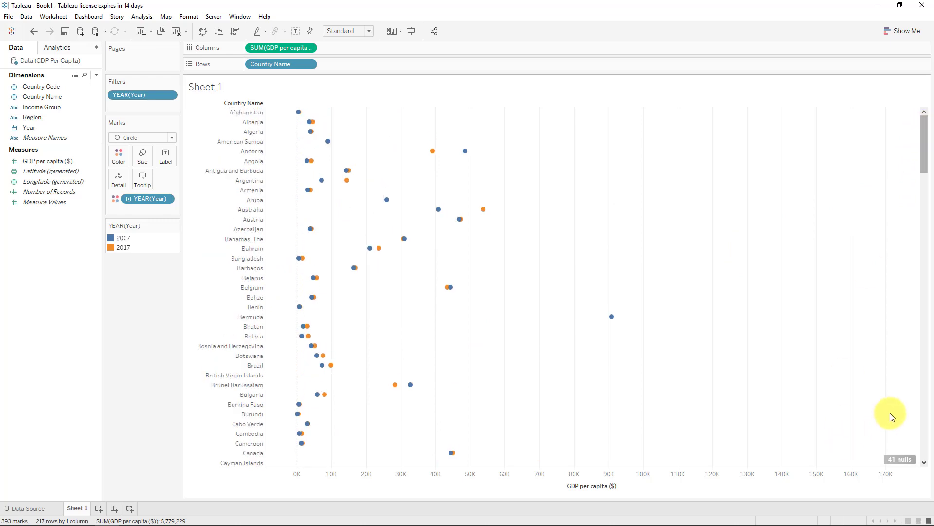
Step: Filter out the 41 null GDP per capita values, leaving 206 countries
{"action": "left_click", "coordinate": [900, 459]}
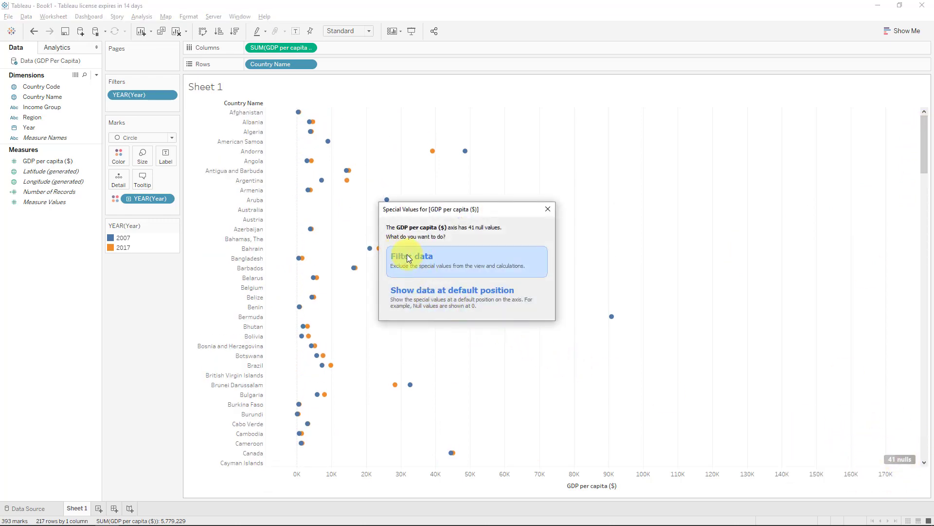
{"action": "left_click", "coordinate": [484, 264]}
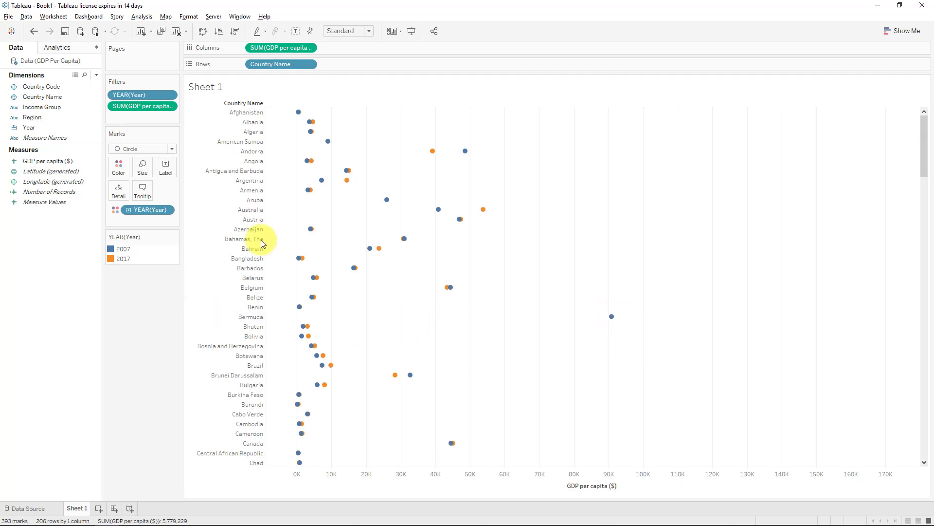
Step: Duplicate SUM(GDP per capita) on Columns, make it a dual axis, and synchronize the axes
{"action": "mouse_move", "coordinate": [319, 388]}
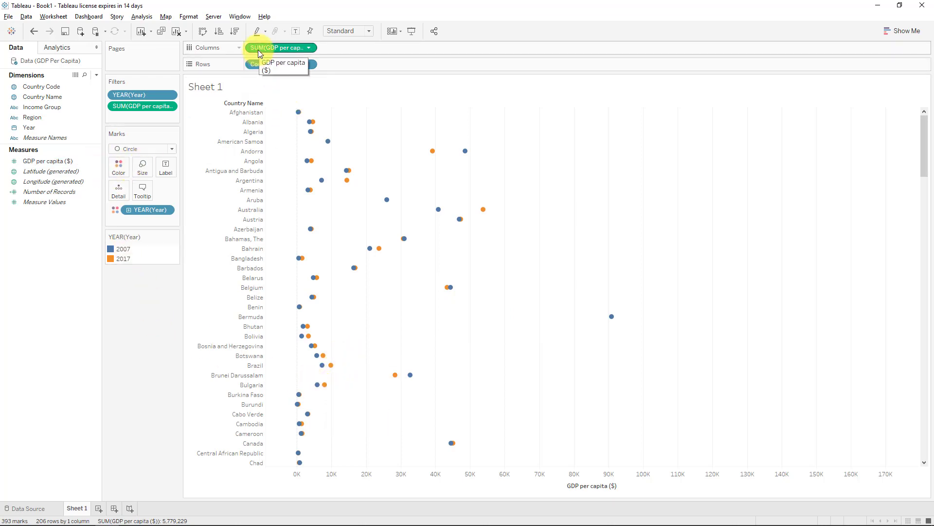
{"action": "left_click_drag", "start_coordinate": [276, 51], "coordinate": [353, 49]}
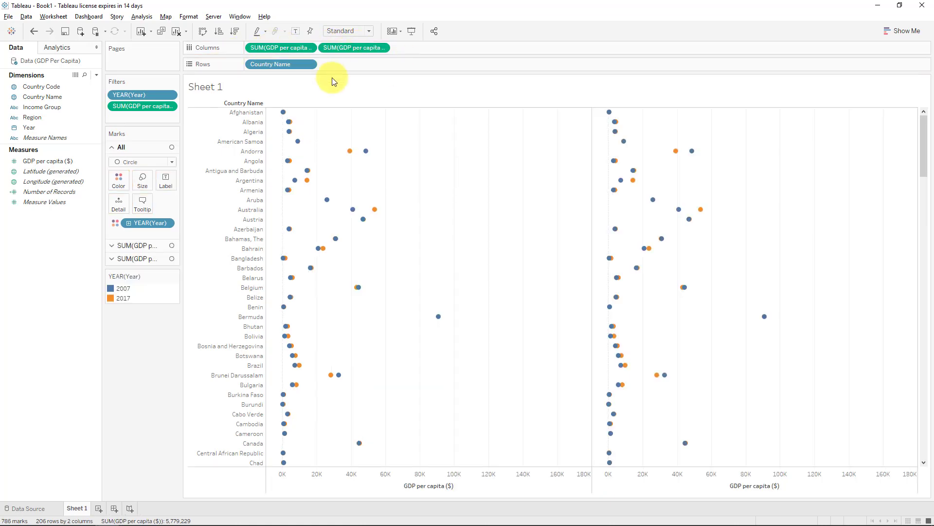
{"action": "left_click", "coordinate": [381, 47]}
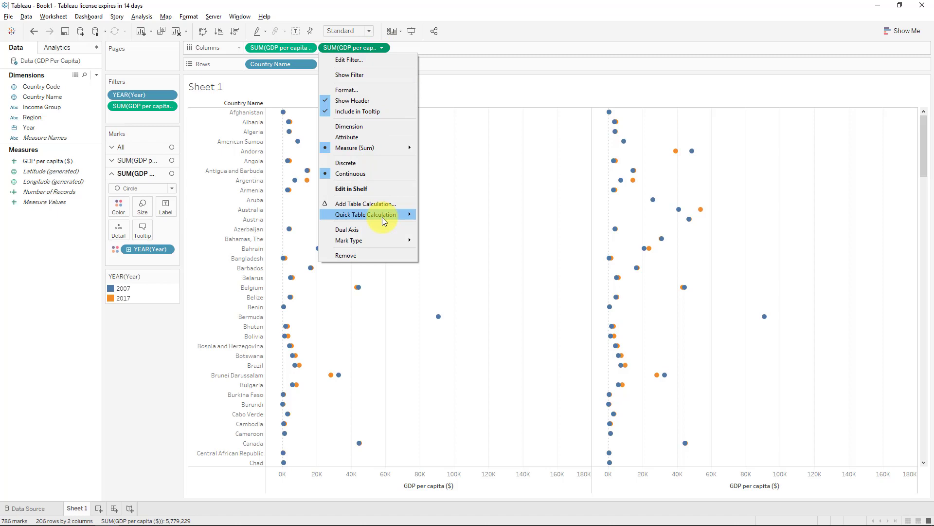
{"action": "left_click", "coordinate": [384, 230]}
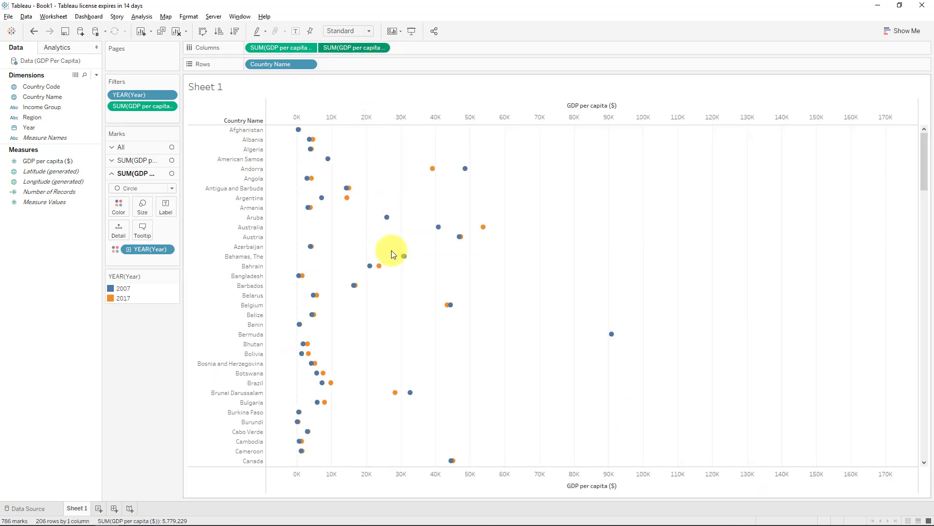
{"action": "right_click", "coordinate": [530, 477]}
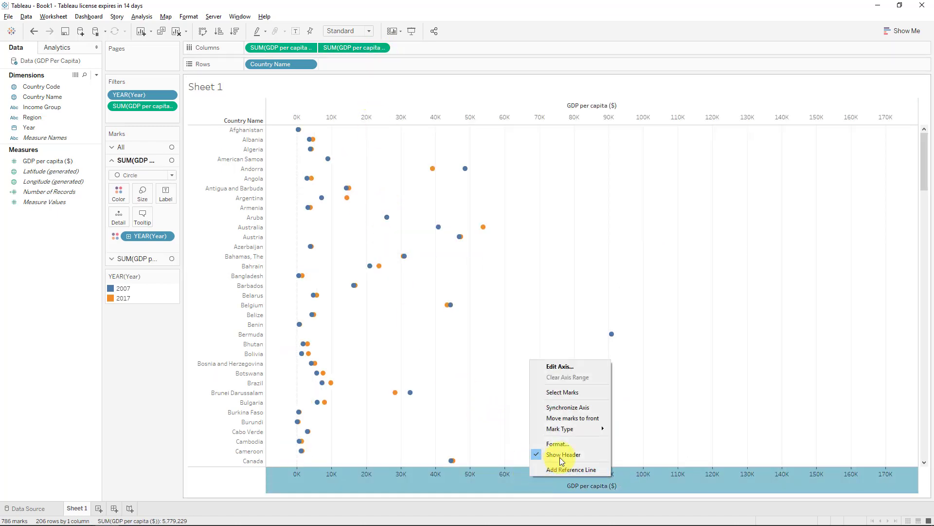
{"action": "left_click", "coordinate": [565, 408]}
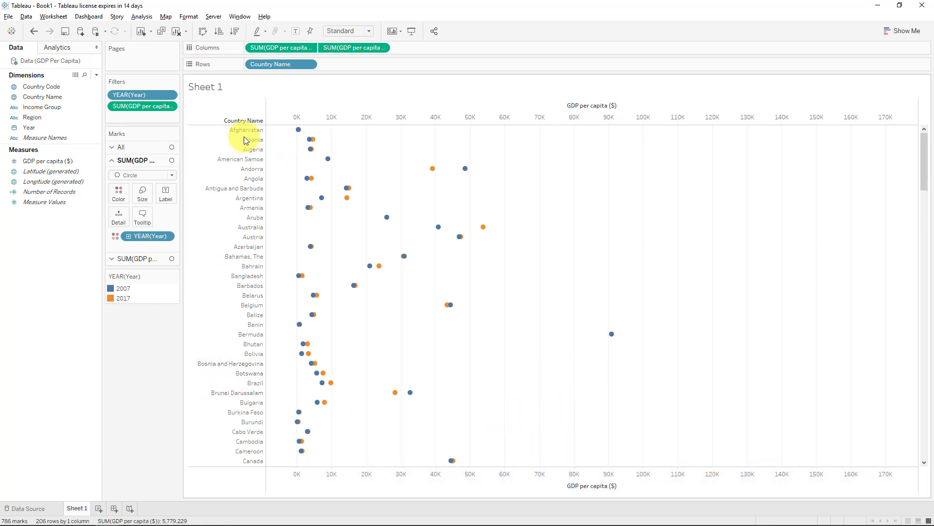
Step: Switch the first GDP per capita measure's mark type from Circle to Line
{"action": "left_click", "coordinate": [123, 148]}
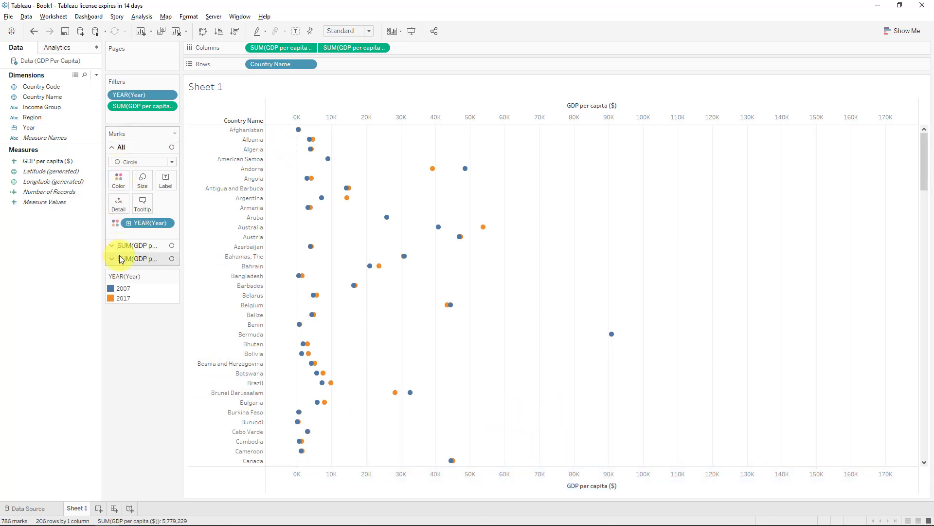
{"action": "left_click", "coordinate": [156, 248]}
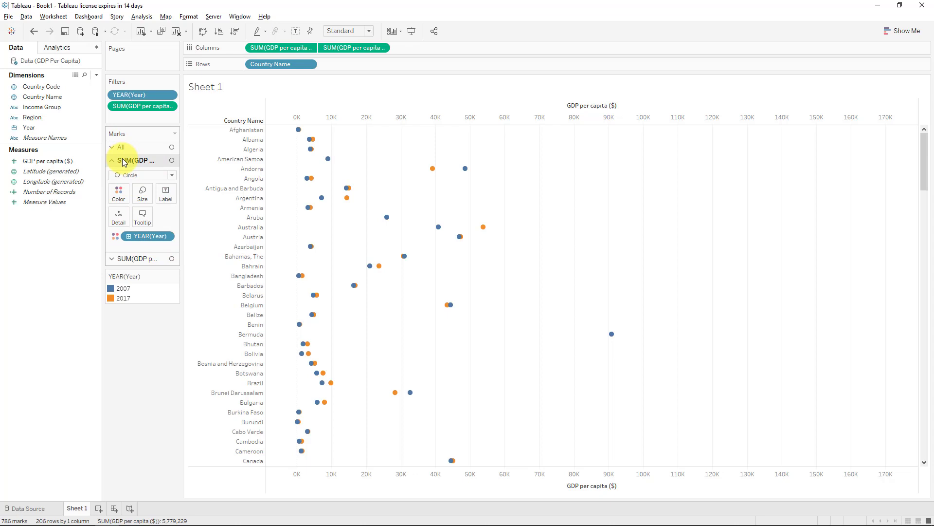
{"action": "left_click", "coordinate": [172, 175]}
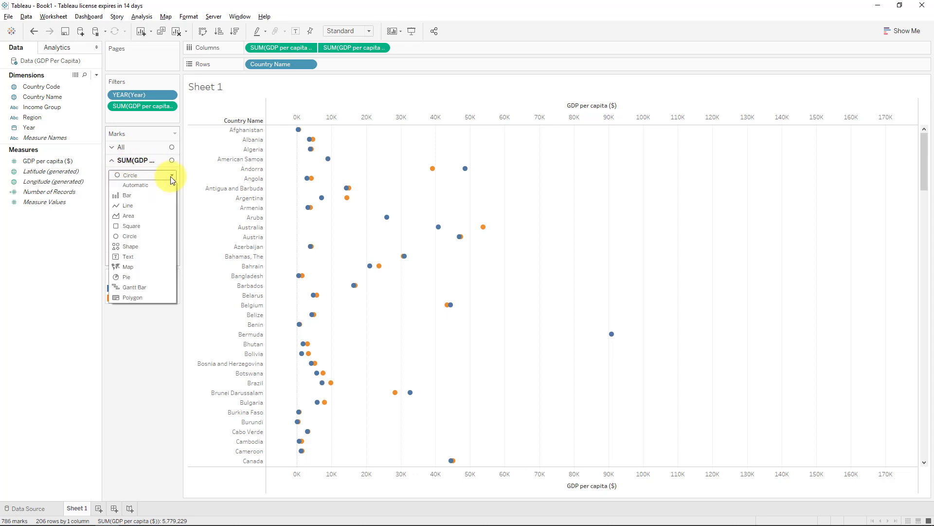
{"action": "left_click", "coordinate": [153, 204]}
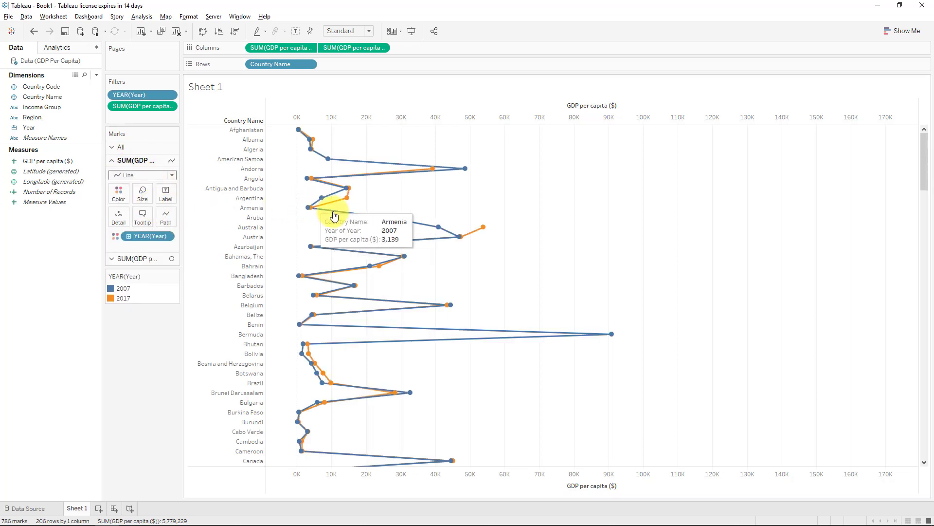
{"action": "mouse_move", "coordinate": [310, 209]}
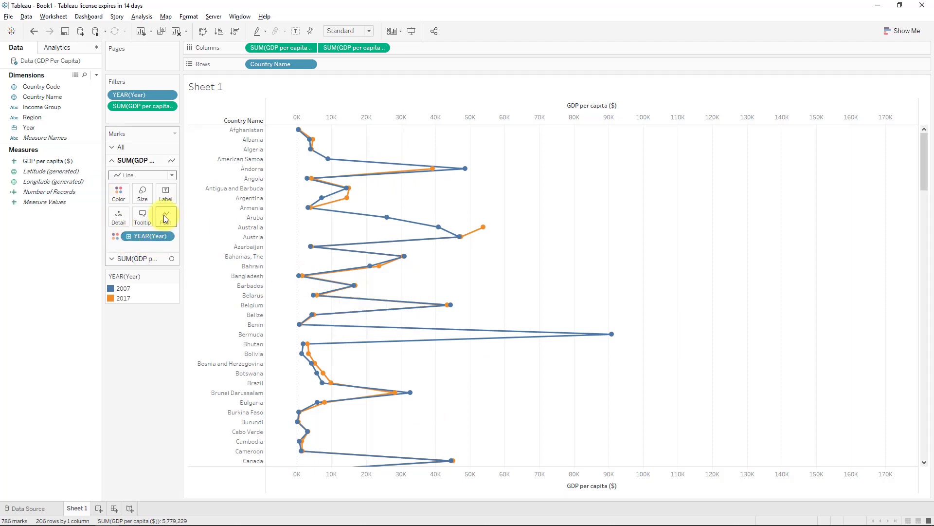
{"action": "mouse_move", "coordinate": [308, 131]}
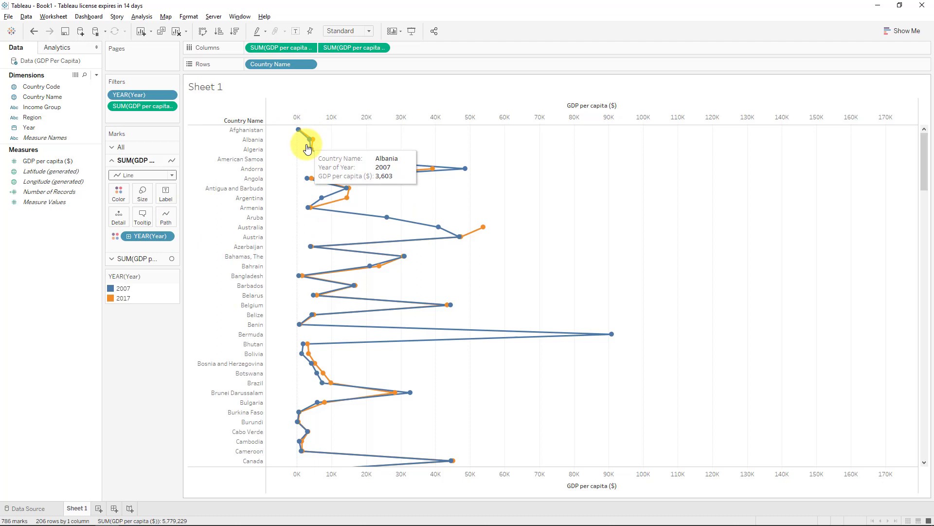
{"action": "mouse_move", "coordinate": [308, 181]}
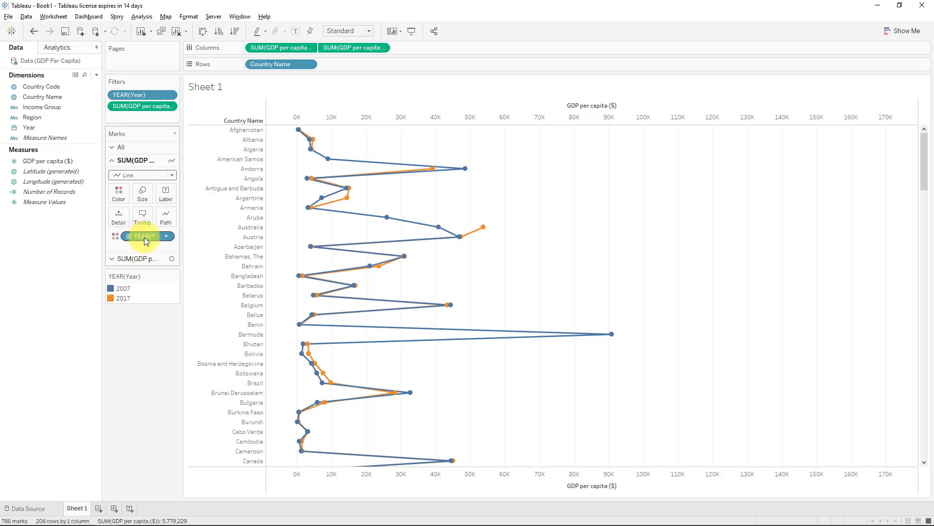
Step: Put YEAR(Year) on Path so each country's 2007 and 2017 dots are connected
{"action": "left_click_drag", "start_coordinate": [144, 239], "coordinate": [168, 218]}
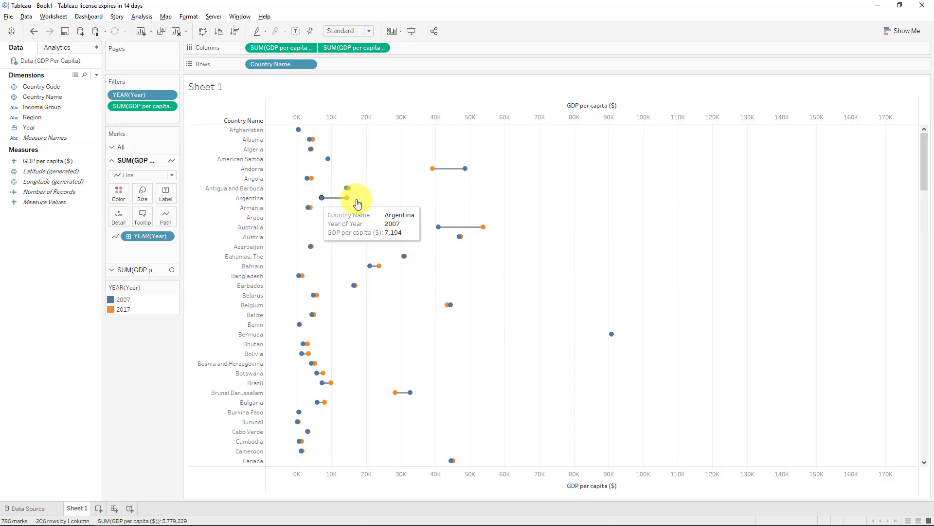
{"action": "mouse_move", "coordinate": [382, 221]}
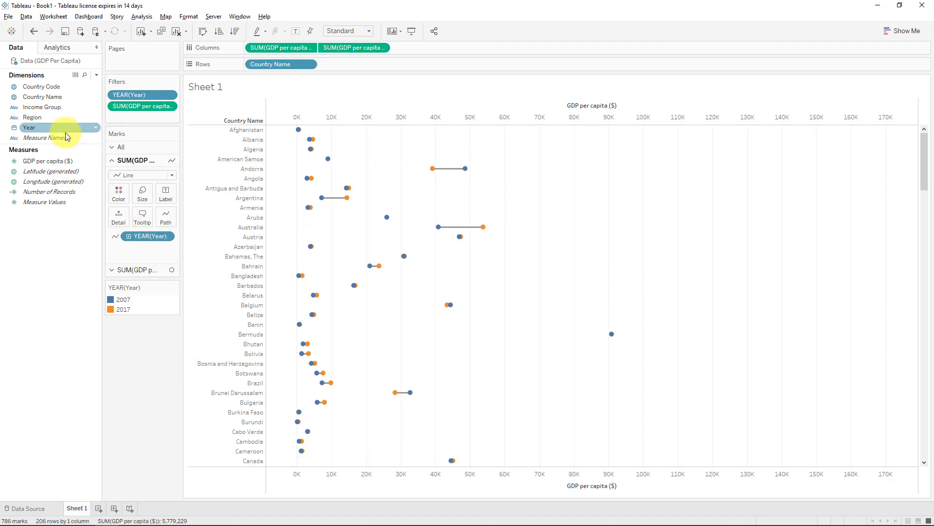
Step: Add interactive filters for the Income Group and Region fields
{"action": "right_click", "coordinate": [45, 106]}
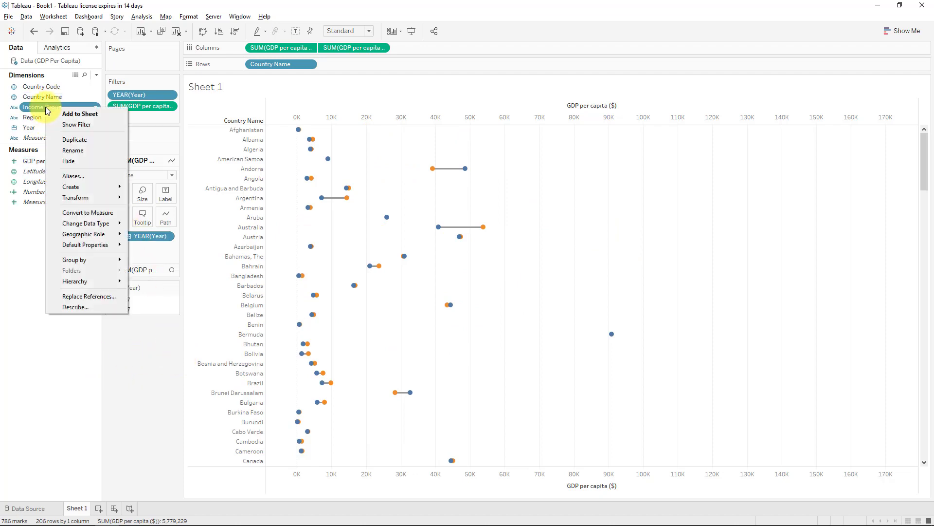
{"action": "left_click", "coordinate": [91, 124]}
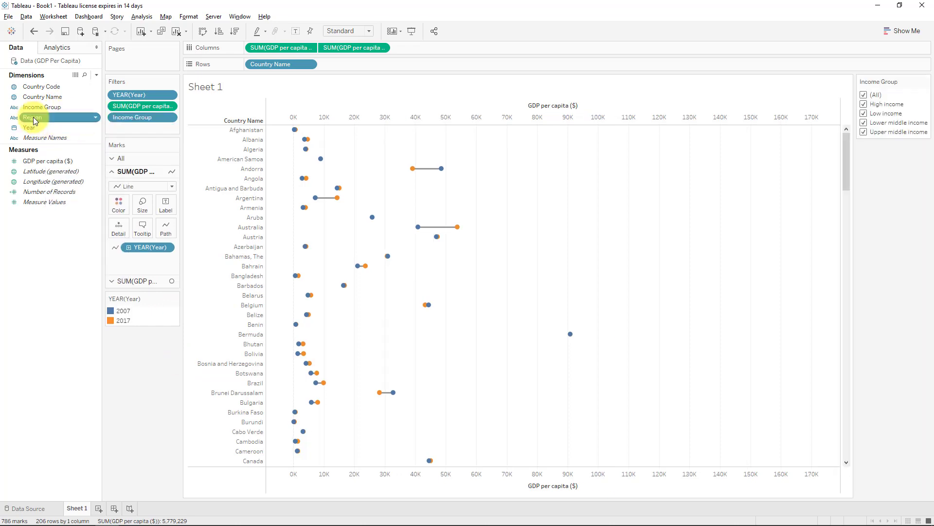
{"action": "right_click", "coordinate": [33, 118]}
{"action": "left_click", "coordinate": [79, 141]}
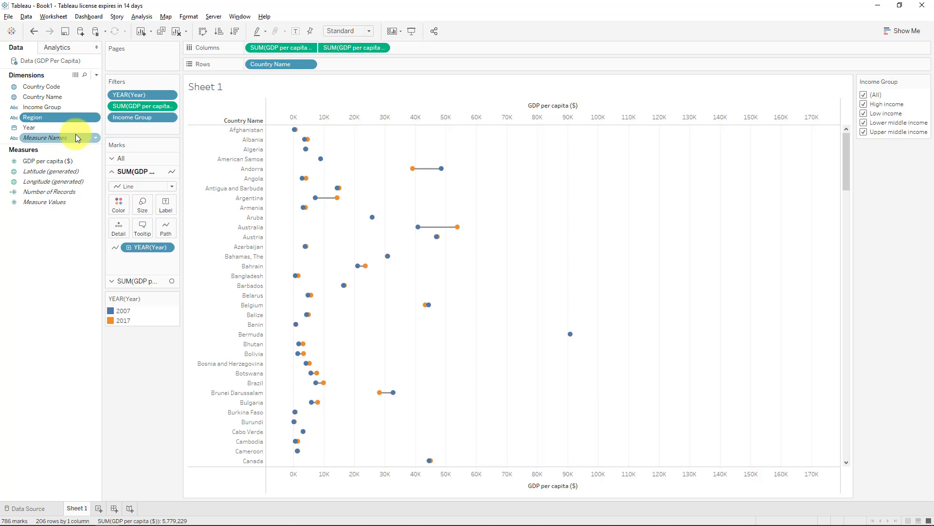
{"action": "right_click", "coordinate": [75, 135]}
{"action": "left_click", "coordinate": [76, 137]}
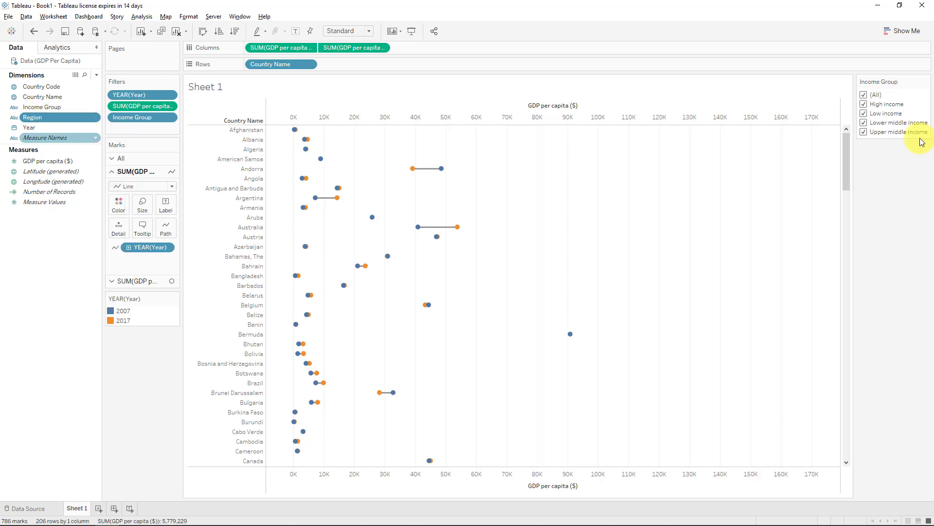
Step: Move the Region filter card left, then make both filter cards Single Value (list)
{"action": "left_click_drag", "start_coordinate": [266, 332], "coordinate": [138, 312]}
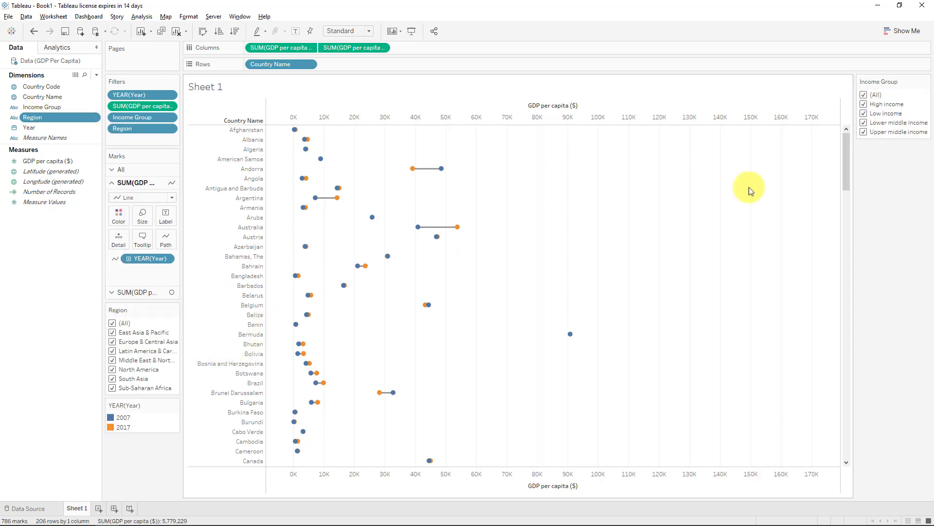
{"action": "left_click", "coordinate": [174, 311]}
{"action": "left_click", "coordinate": [148, 388]}
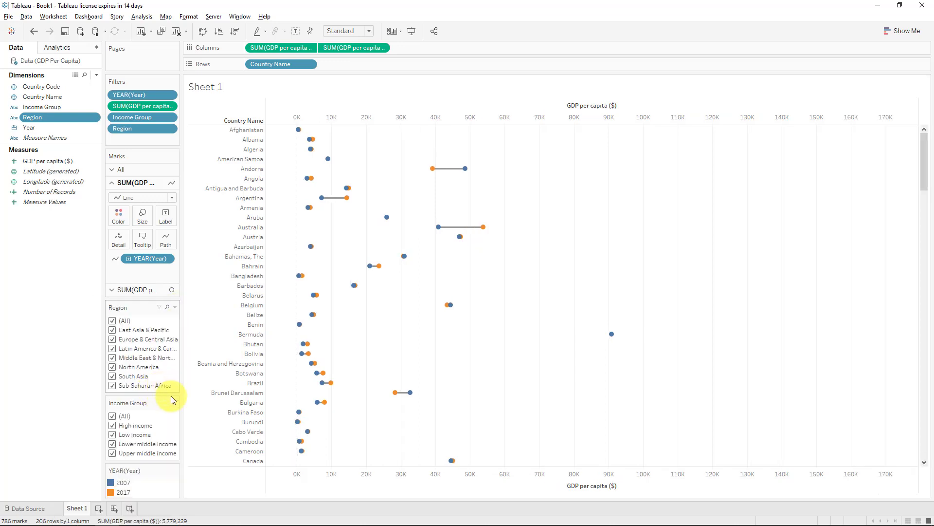
{"action": "left_click", "coordinate": [175, 402]}
{"action": "left_click", "coordinate": [156, 389]}
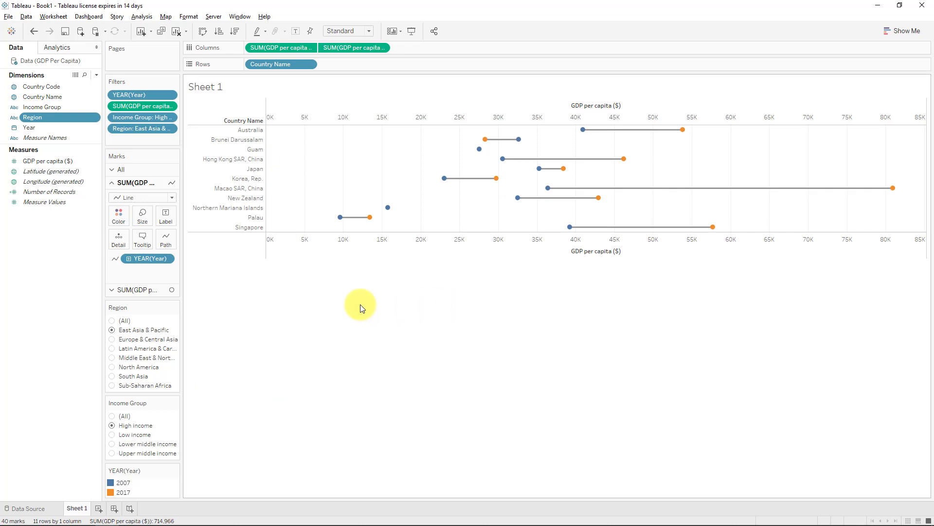
Step: Set Income Group to (All) to show all 34 East Asia & Pacific countries, checking mark tooltips
{"action": "left_click", "coordinate": [113, 416]}
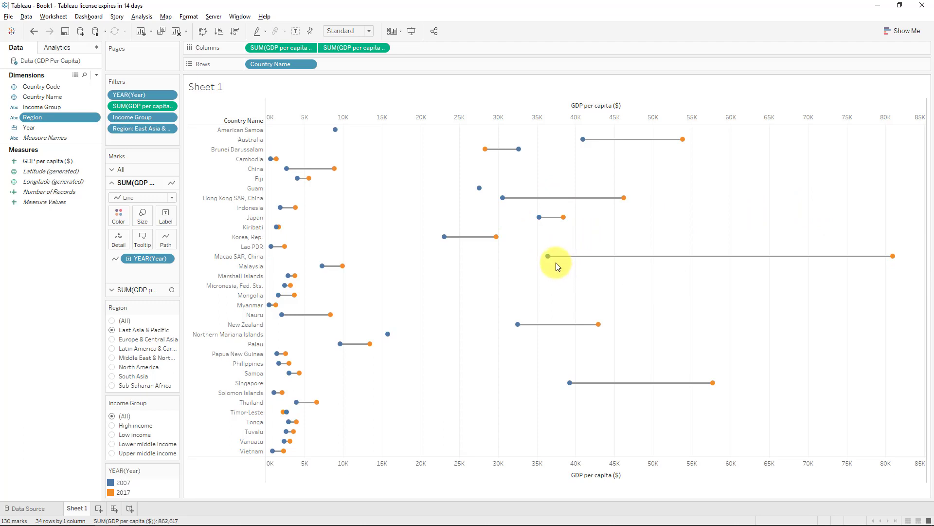
{"action": "mouse_move", "coordinate": [549, 260]}
{"action": "mouse_move", "coordinate": [514, 153]}
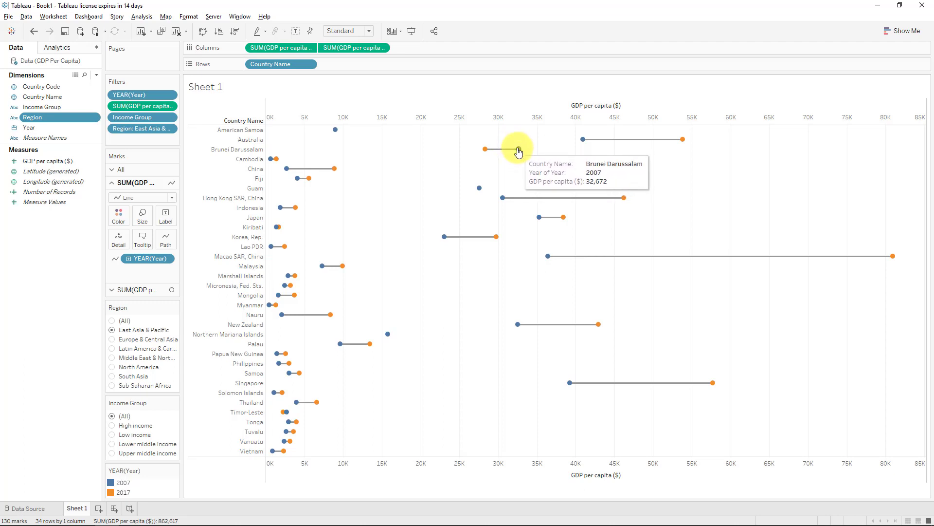
{"action": "mouse_move", "coordinate": [486, 152]}
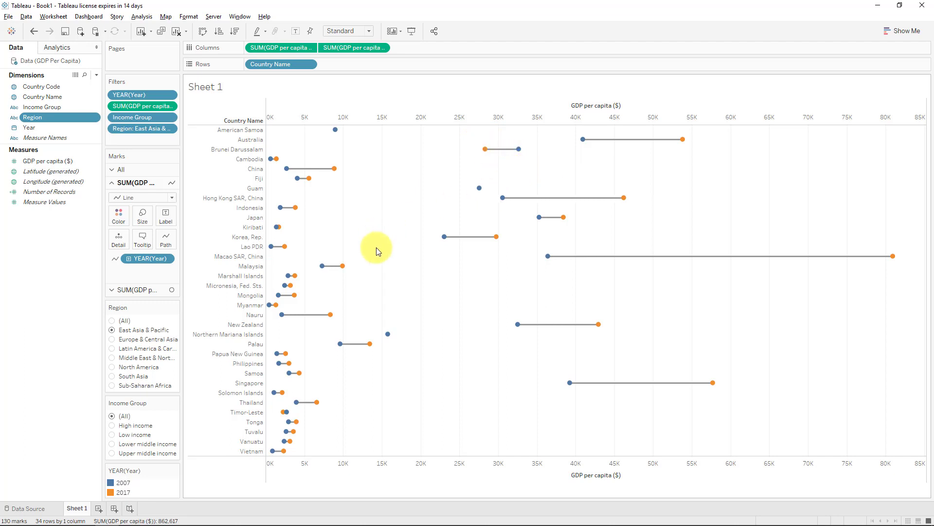
Step: Try the North America and Latin America region filters, then return Region to (All)
{"action": "left_click", "coordinate": [111, 368]}
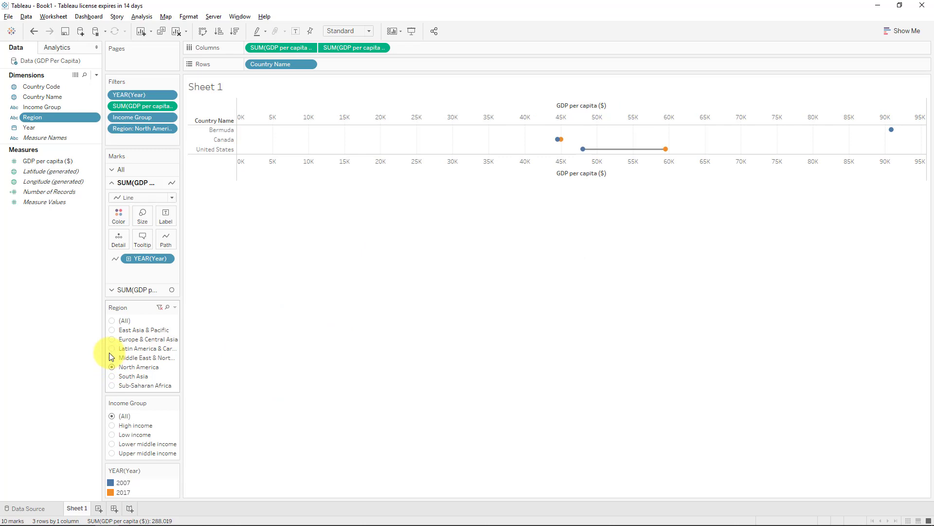
{"action": "left_click", "coordinate": [113, 348]}
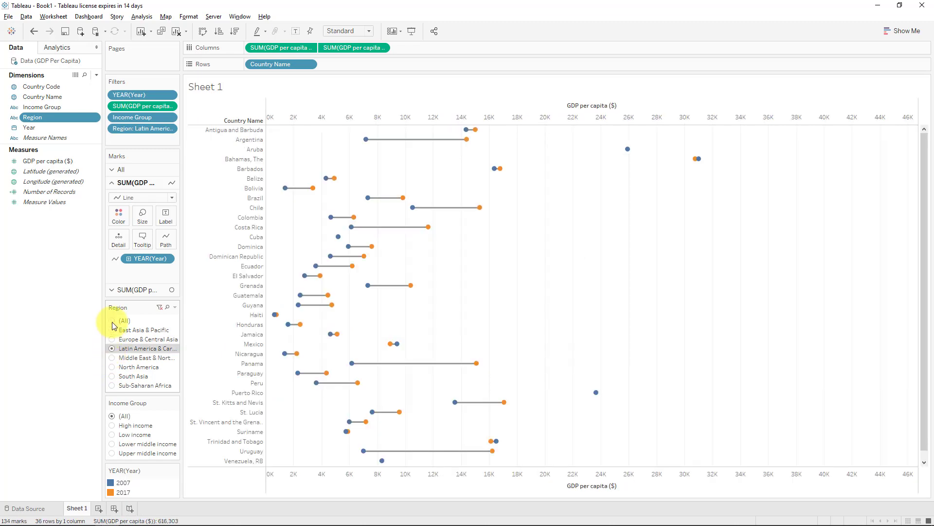
{"action": "left_click", "coordinate": [112, 320]}
Step: Try Low and Lower middle income, then settle on High income, showing 71 countries
{"action": "left_click", "coordinate": [112, 434]}
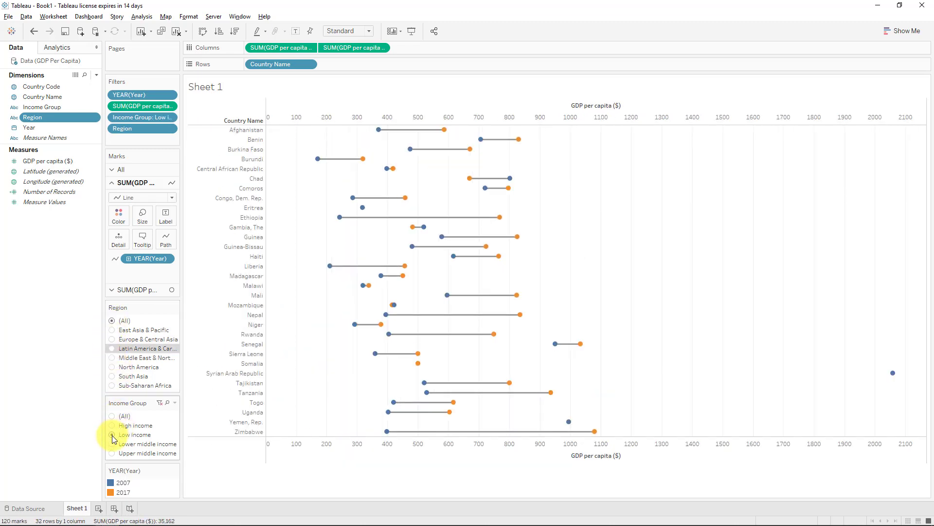
{"action": "left_click", "coordinate": [112, 444]}
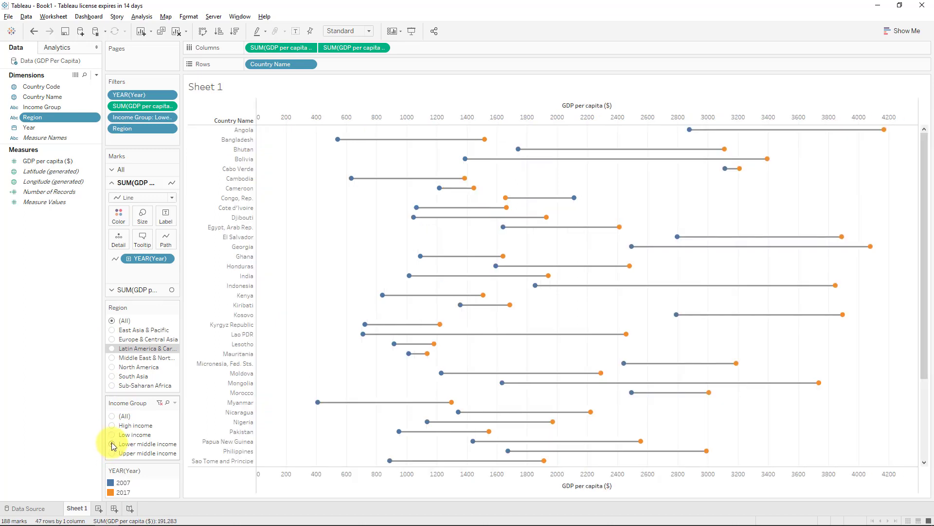
{"action": "left_click", "coordinate": [113, 426]}
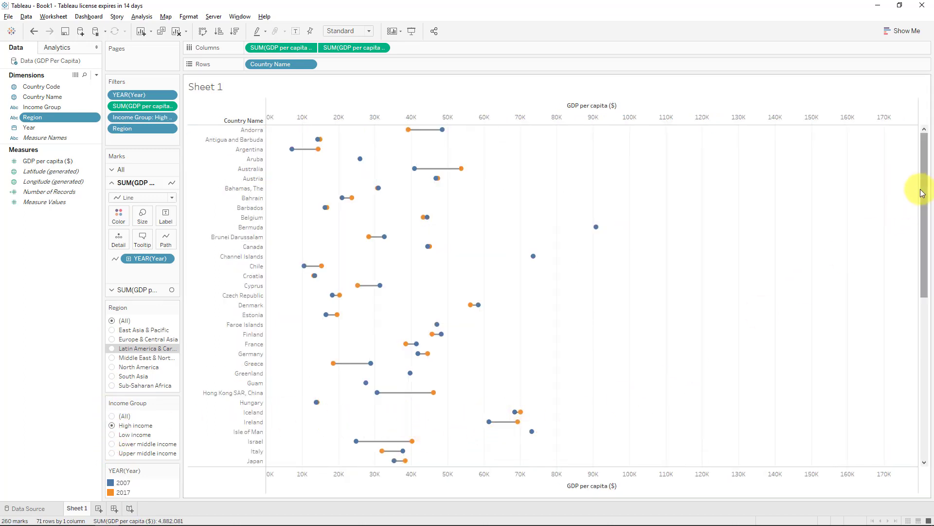
{"action": "left_click_drag", "start_coordinate": [918, 188], "coordinate": [917, 121]}
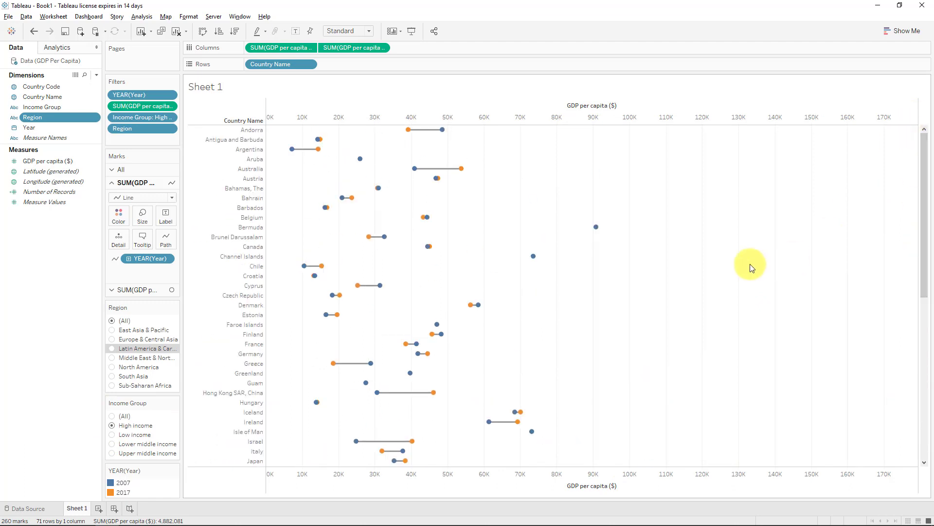